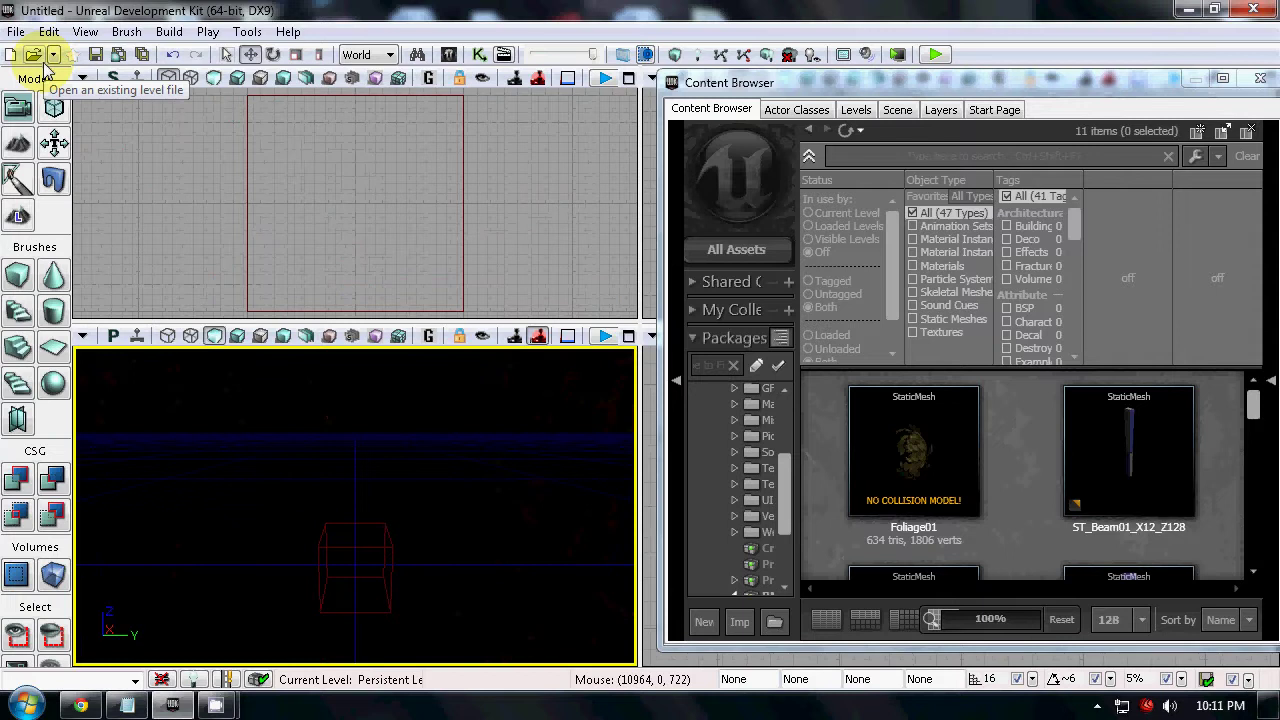
Select the red builder brush and reposition the Content Browser window so it sits beside the perspective viewport.
click(364, 545)
mouse_move(495, 611)
mouse_down()
mouse_move(262, 591)
mouse_move(655, 640)
mouse_move(610, 465)
mouse_move(475, 588)
mouse_up()
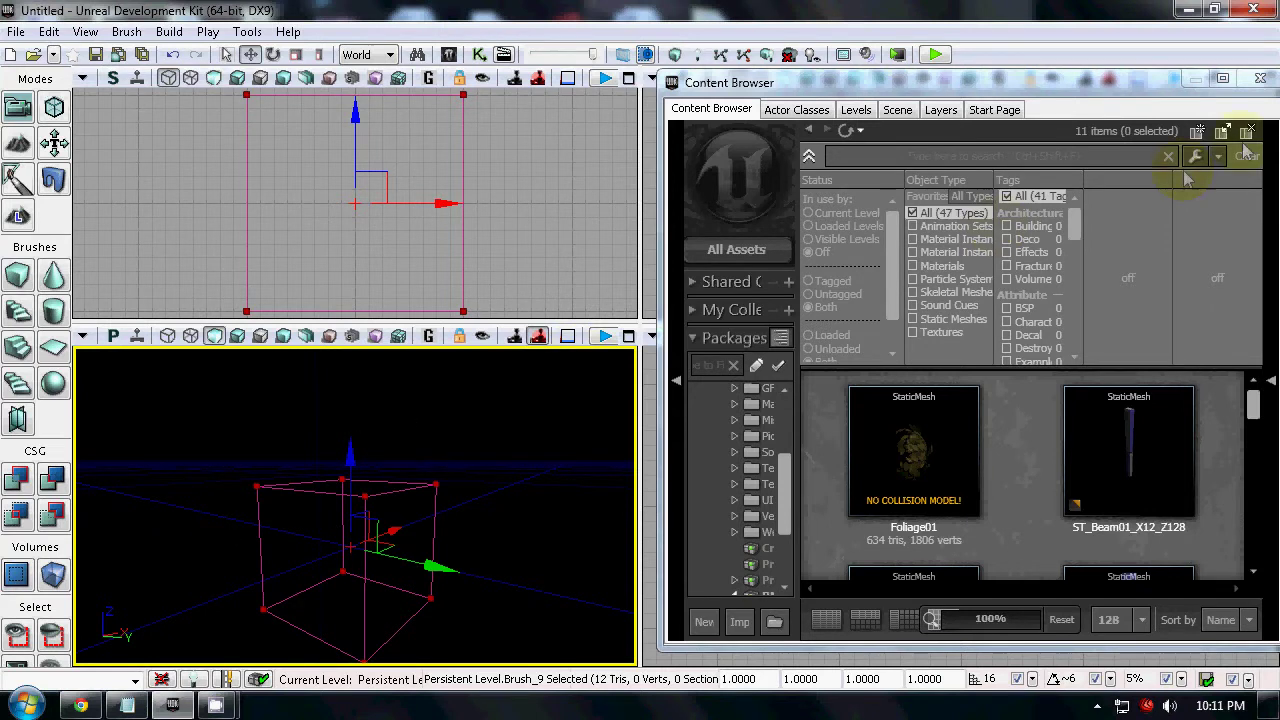
drag(1141, 90, 561, 279)
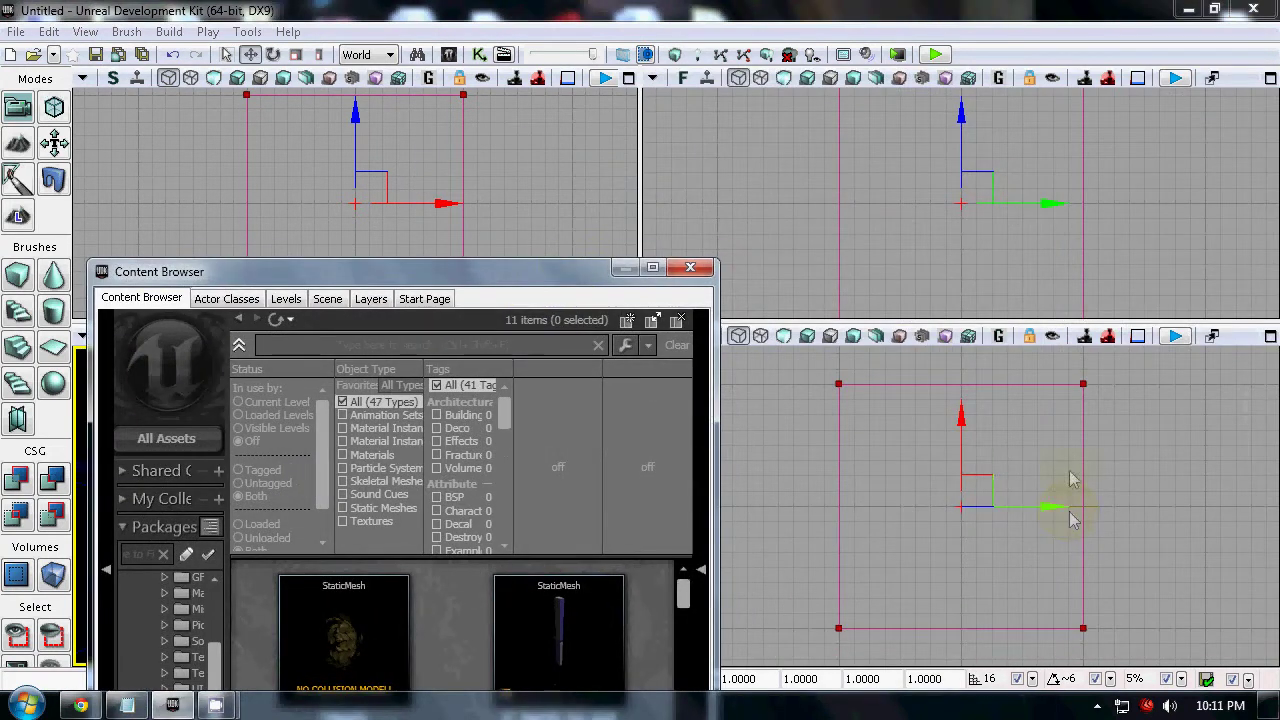
click(1036, 285)
drag(1036, 285, 970, 95)
drag(440, 271, 1279, 216)
mouse_move(505, 588)
right_down()
mouse_move(491, 571)
mouse_move(600, 534)
mouse_move(563, 524)
right_up()
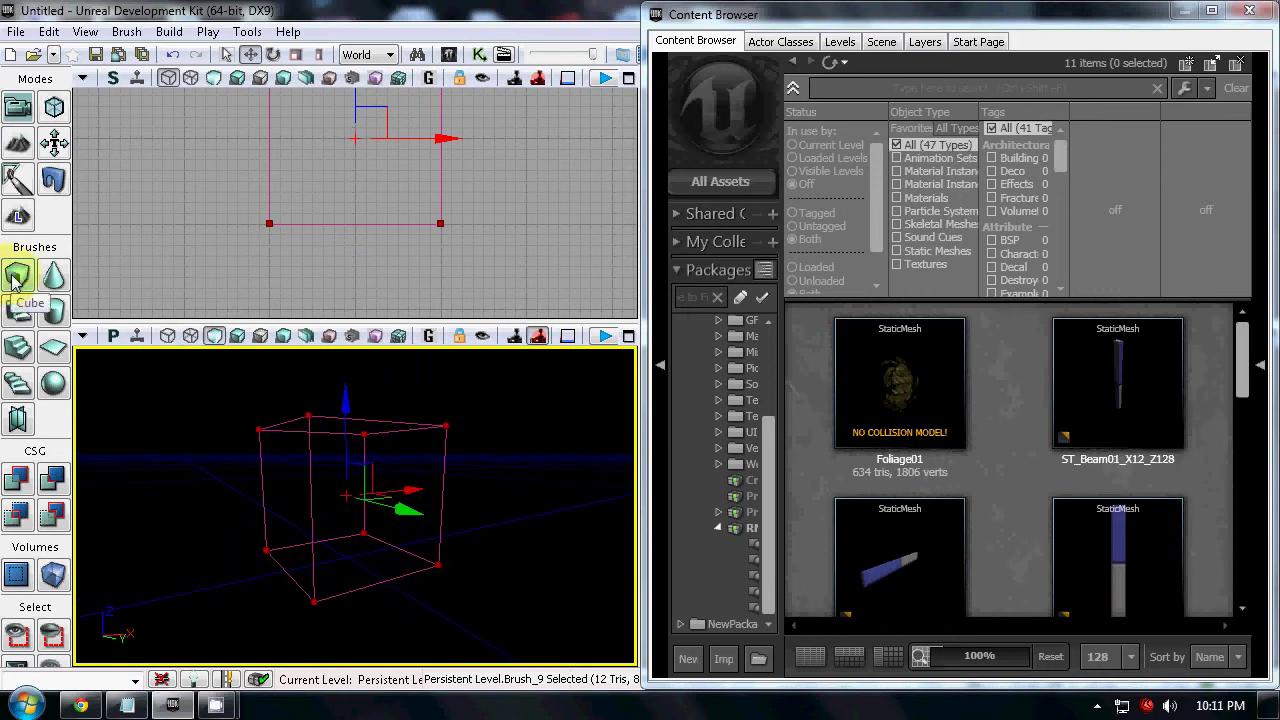
Resize the cube builder brush to 128 in Y and 128 in X using the Brush Builder.
right_click(20, 280)
drag(655, 192, 686, 206)
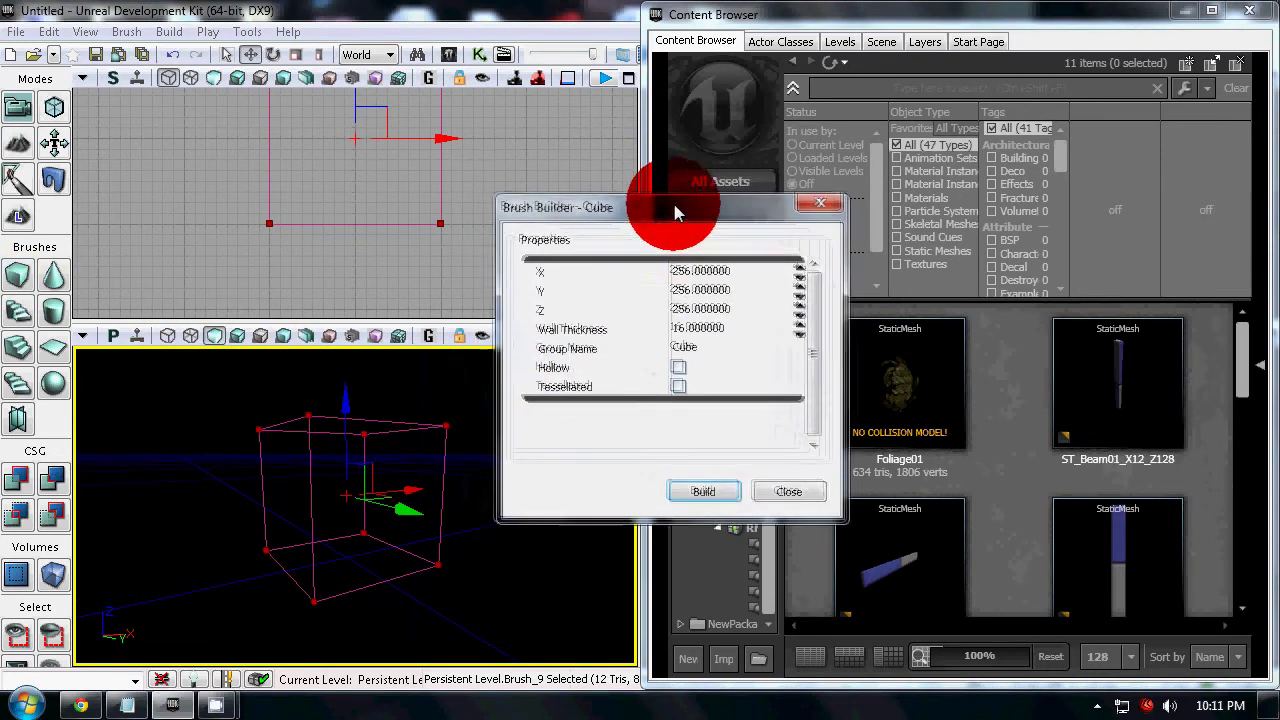
click(736, 291)
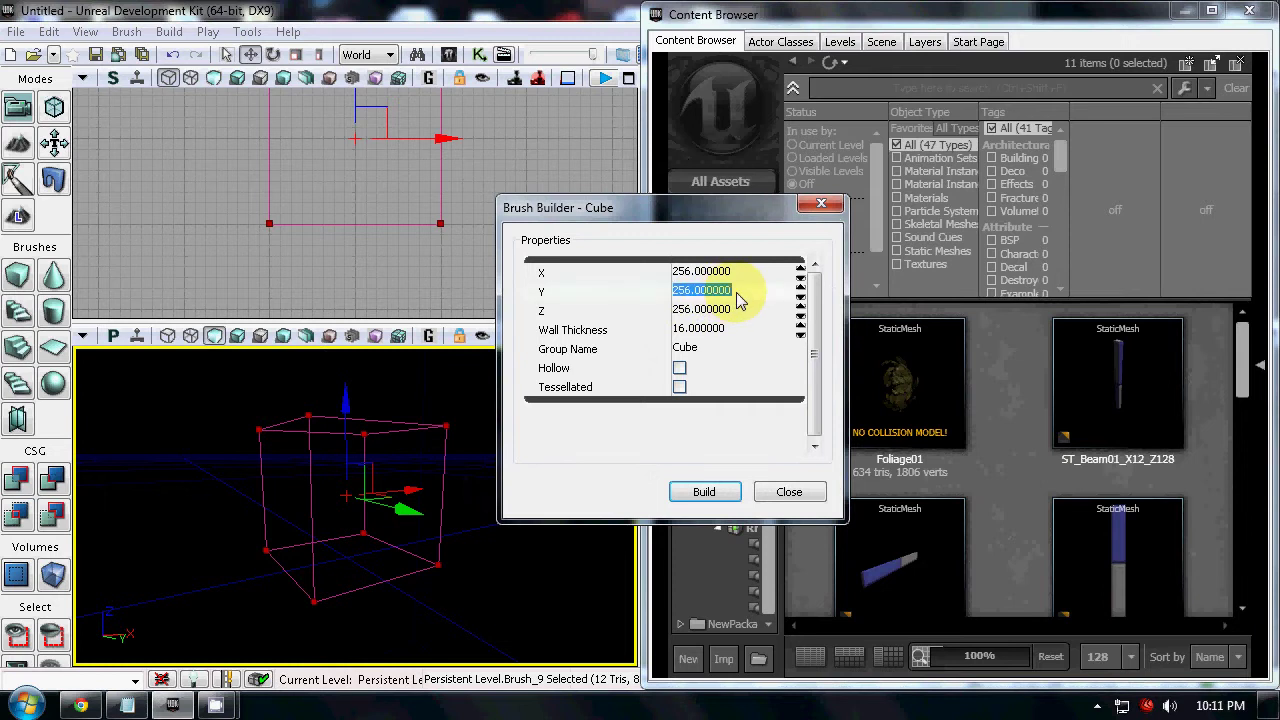
text(128)
key(Return)
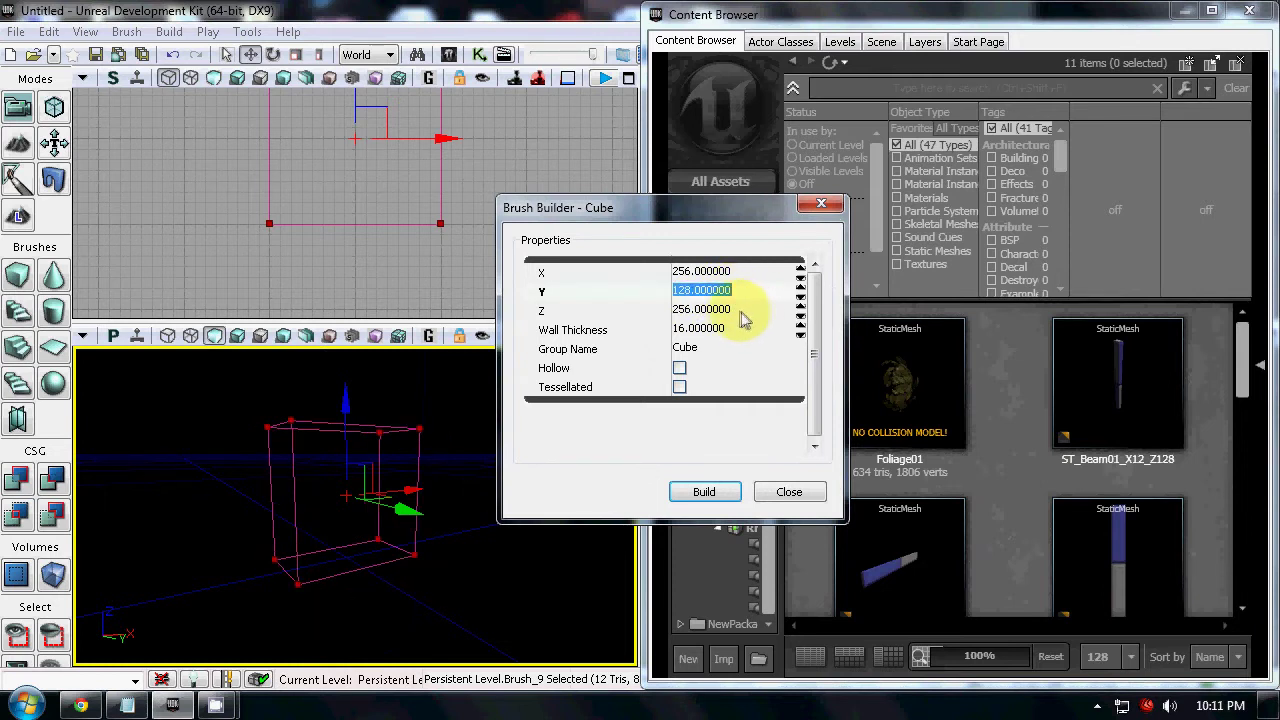
click(738, 311)
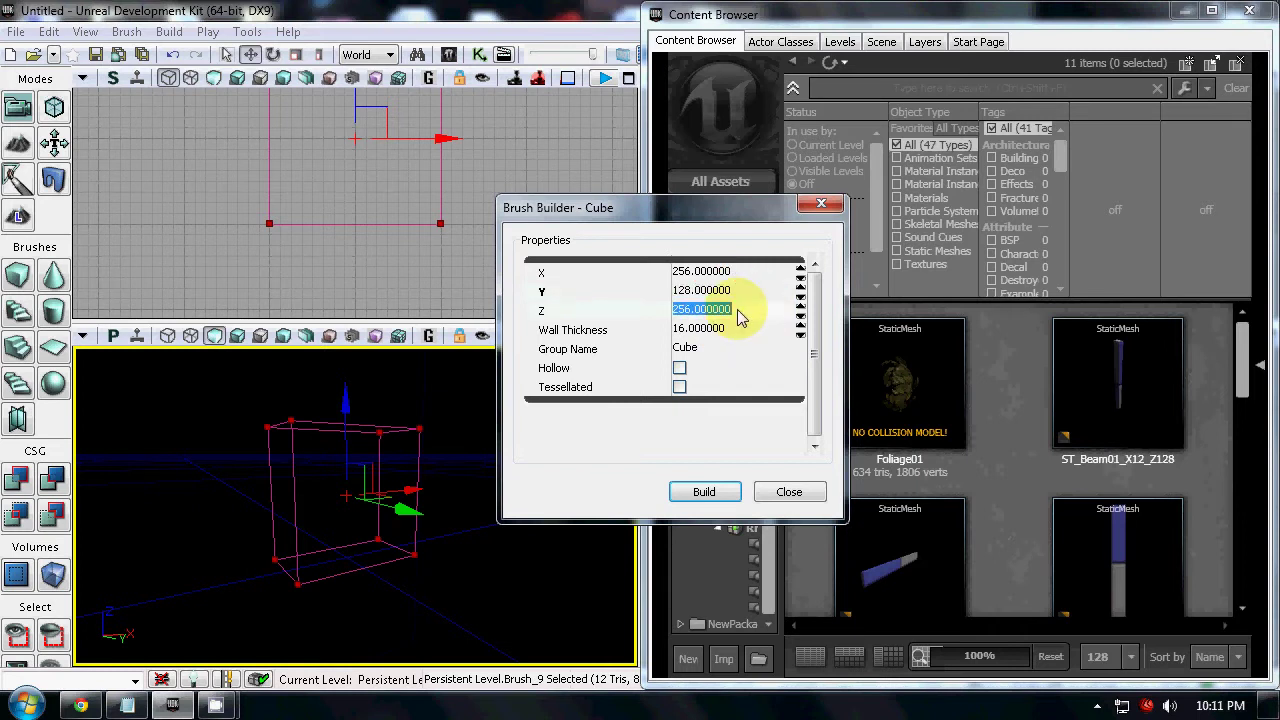
click(738, 271)
text(1)
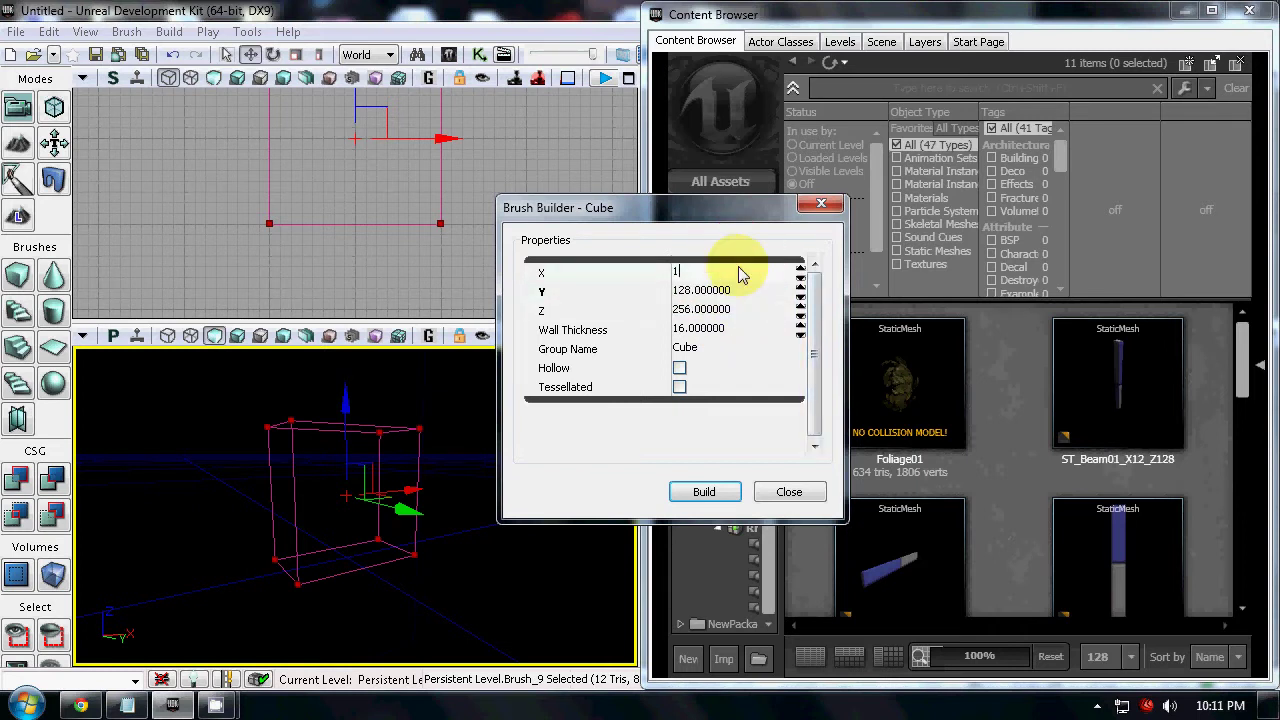
text(28)
key(Return)
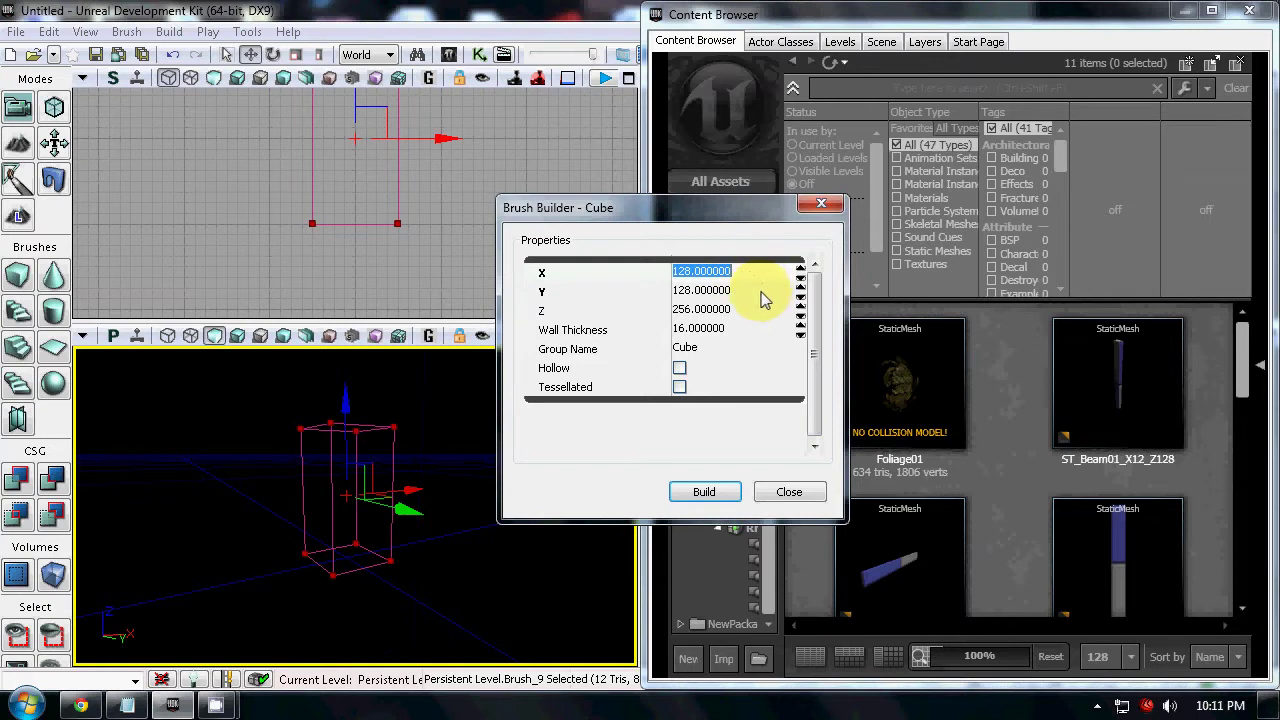
click(806, 490)
Add a ProcBuilding volume from the builder brush.
mouse_move(543, 527)
mouse_down()
mouse_move(577, 532)
mouse_move(171, 598)
mouse_move(299, 586)
mouse_move(386, 537)
mouse_up()
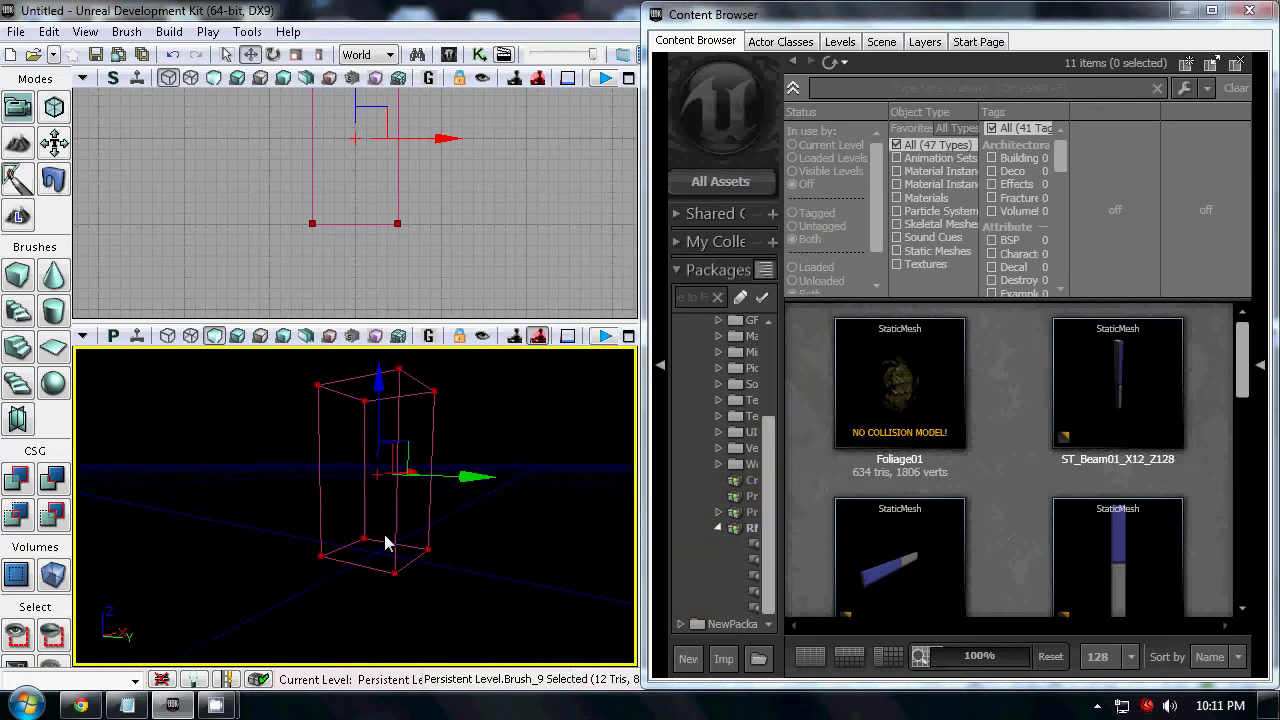
click(55, 573)
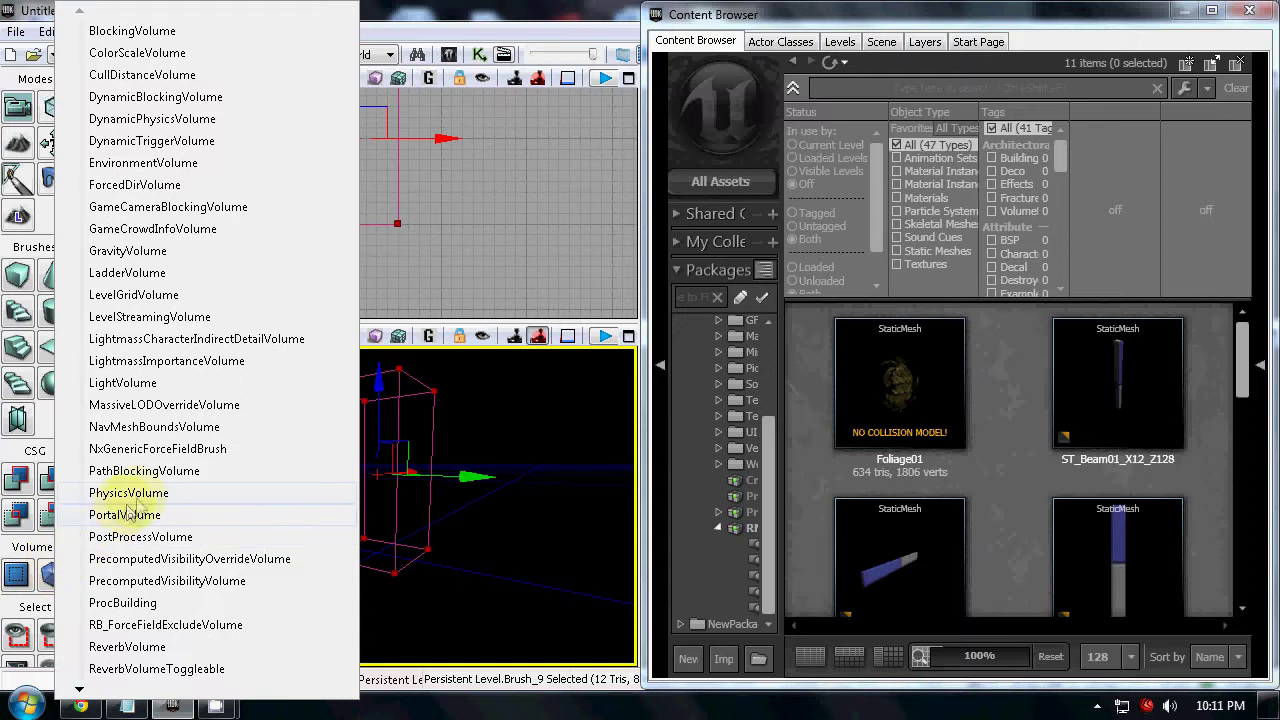
click(125, 603)
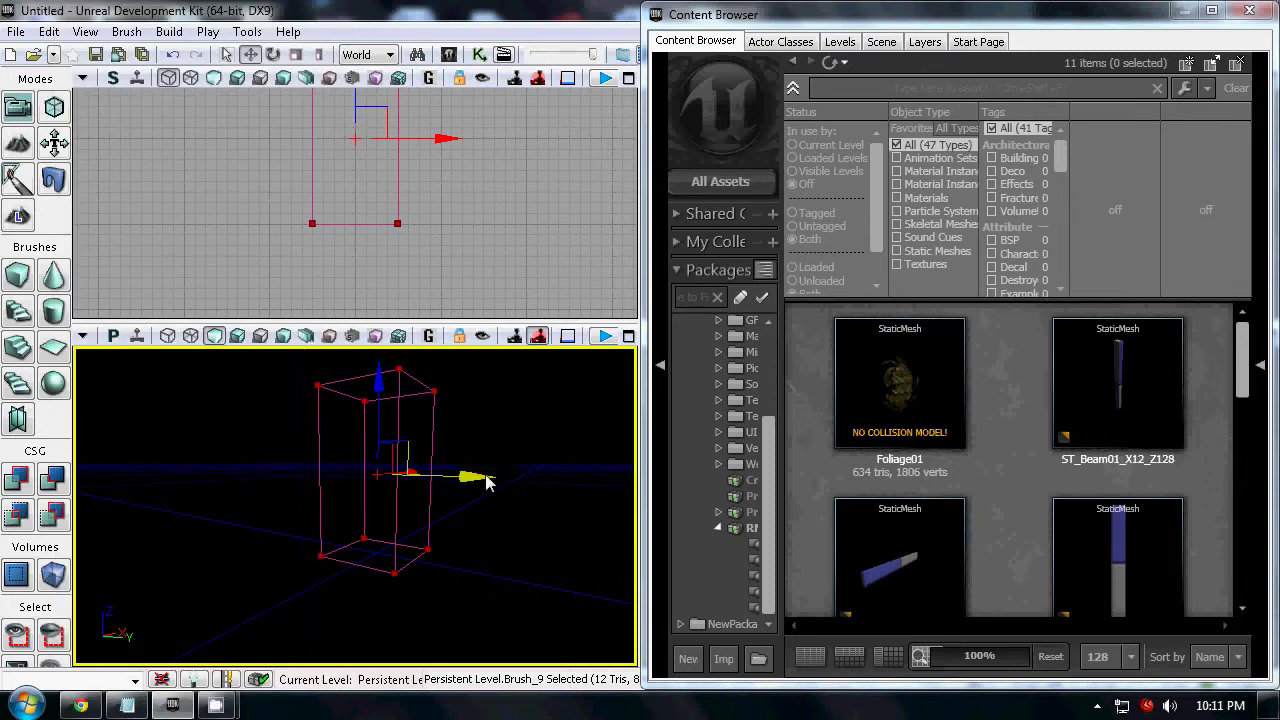
Move the builder brush along the Y axis away from the new volume and deselect it.
drag(485, 476, 1278, 512)
mouse_move(455, 612)
mouse_down()
mouse_move(534, 554)
mouse_move(463, 591)
mouse_up()
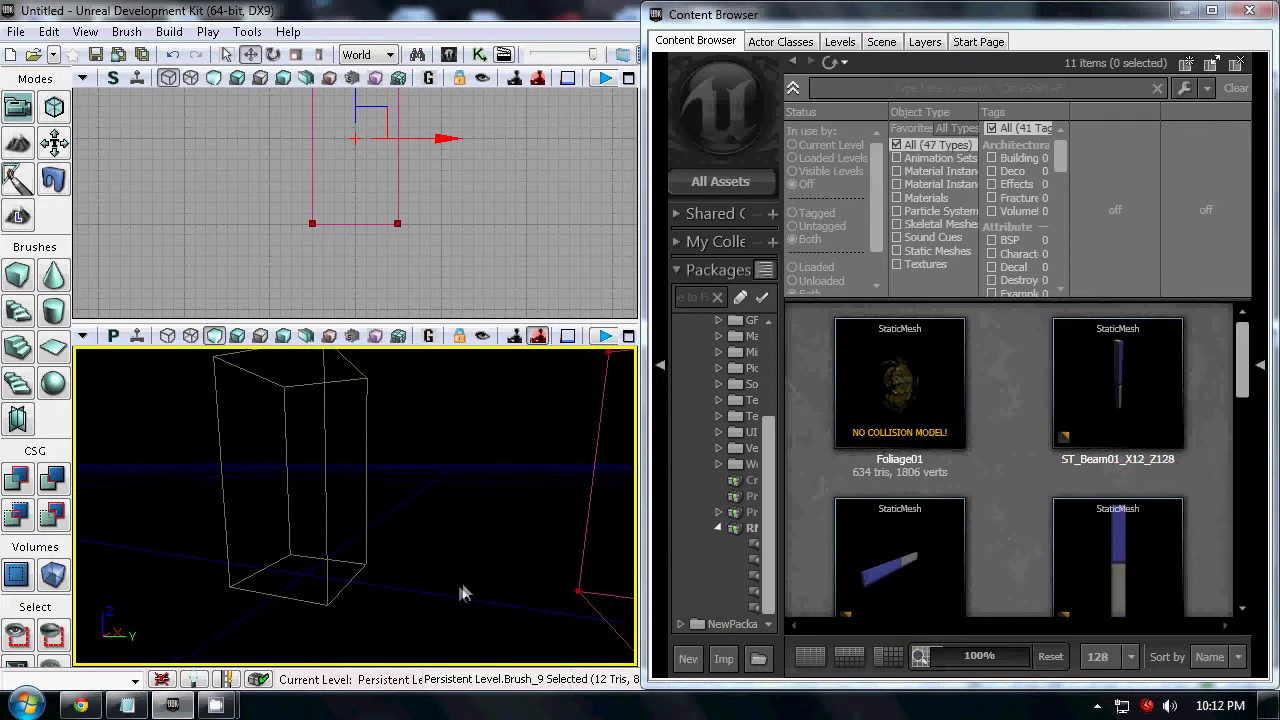
click(469, 557)
right_drag(474, 557, 490, 480)
drag(490, 473, 470, 430)
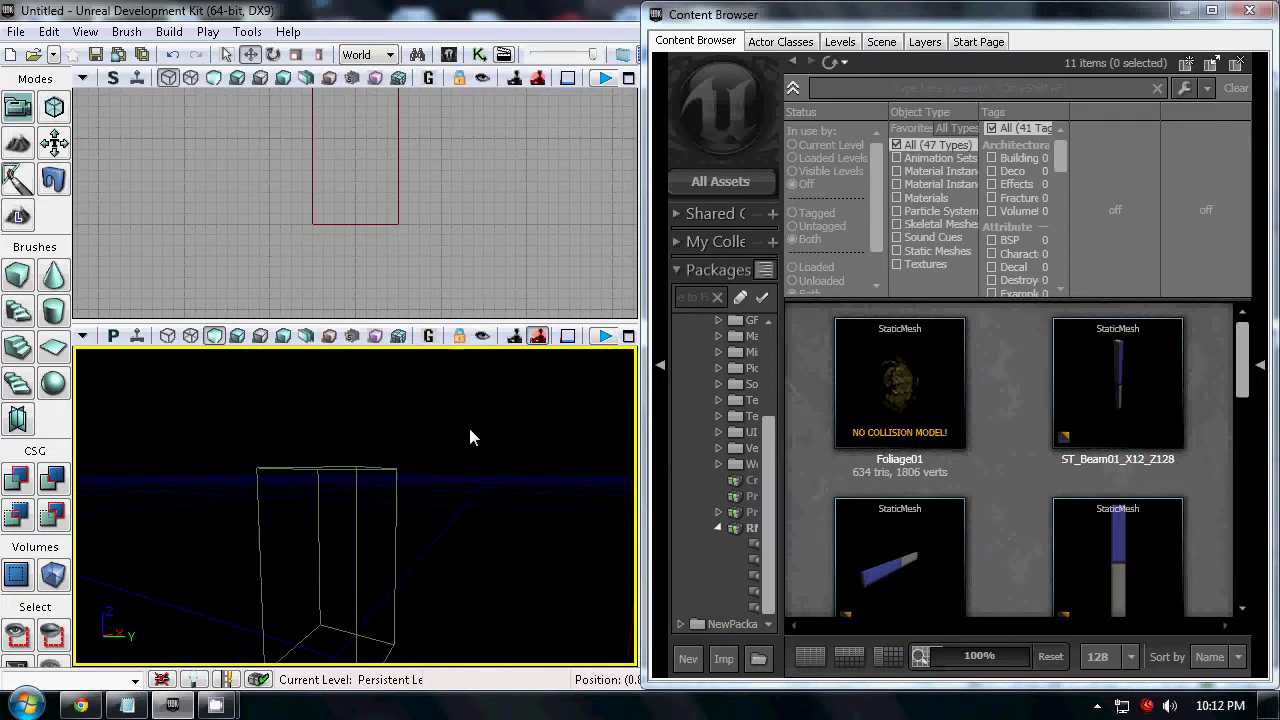
Select the ProcBuilding volume and widen the Content Browser's package tree around the RM_Hell package.
click(352, 537)
right_drag(557, 537, 589, 650)
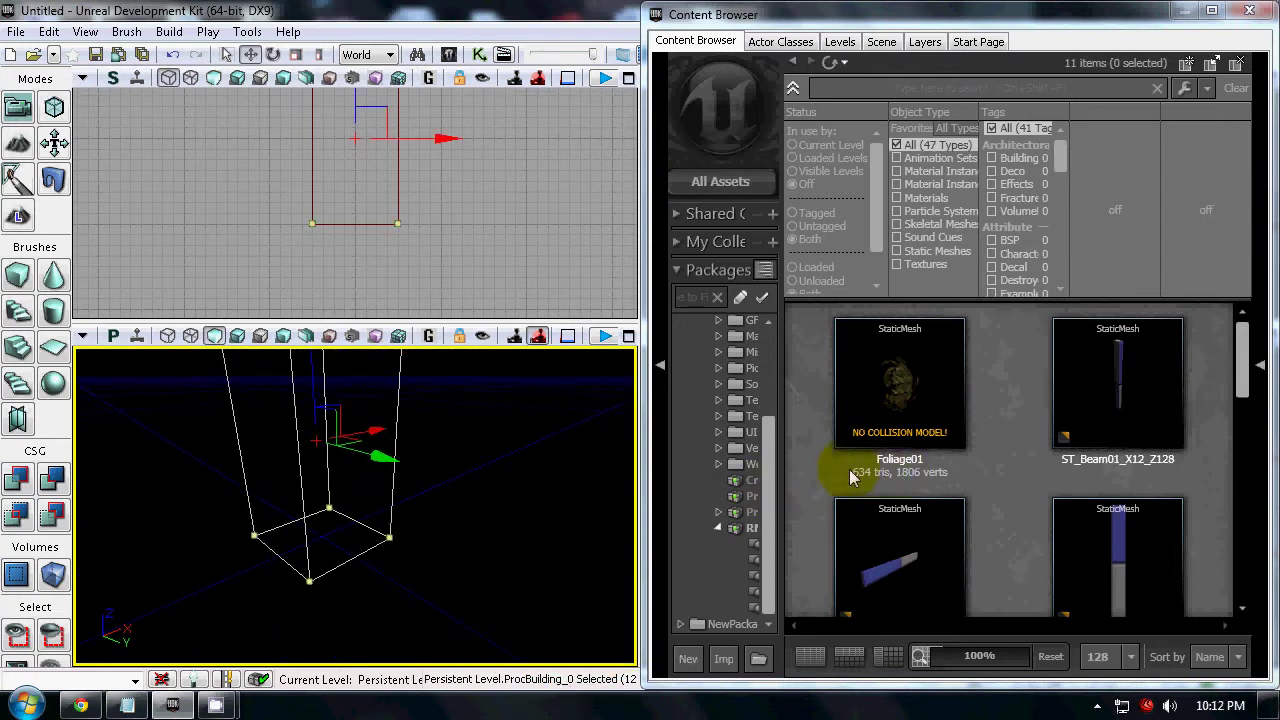
drag(781, 470, 868, 468)
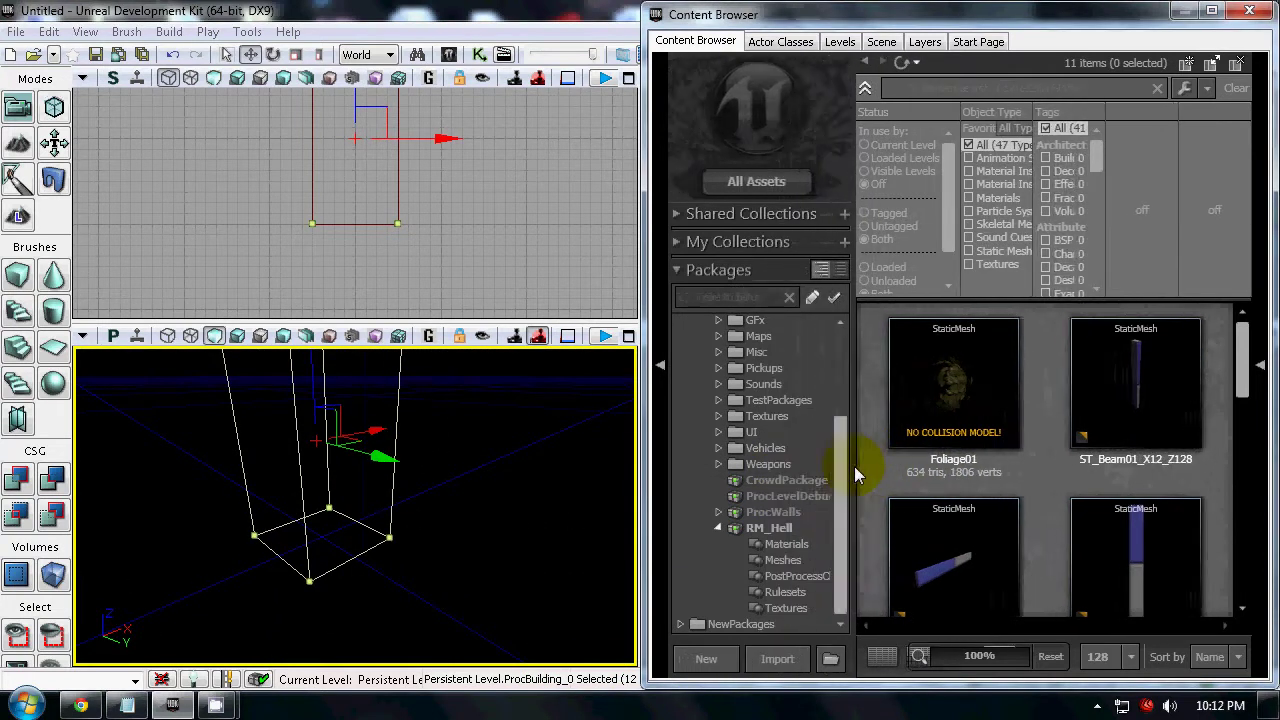
click(716, 527)
Open the ProcBuilding volume's properties and place the properties window between the viewport and the asset thumbnails.
right_drag(487, 516, 463, 507)
key(F4)
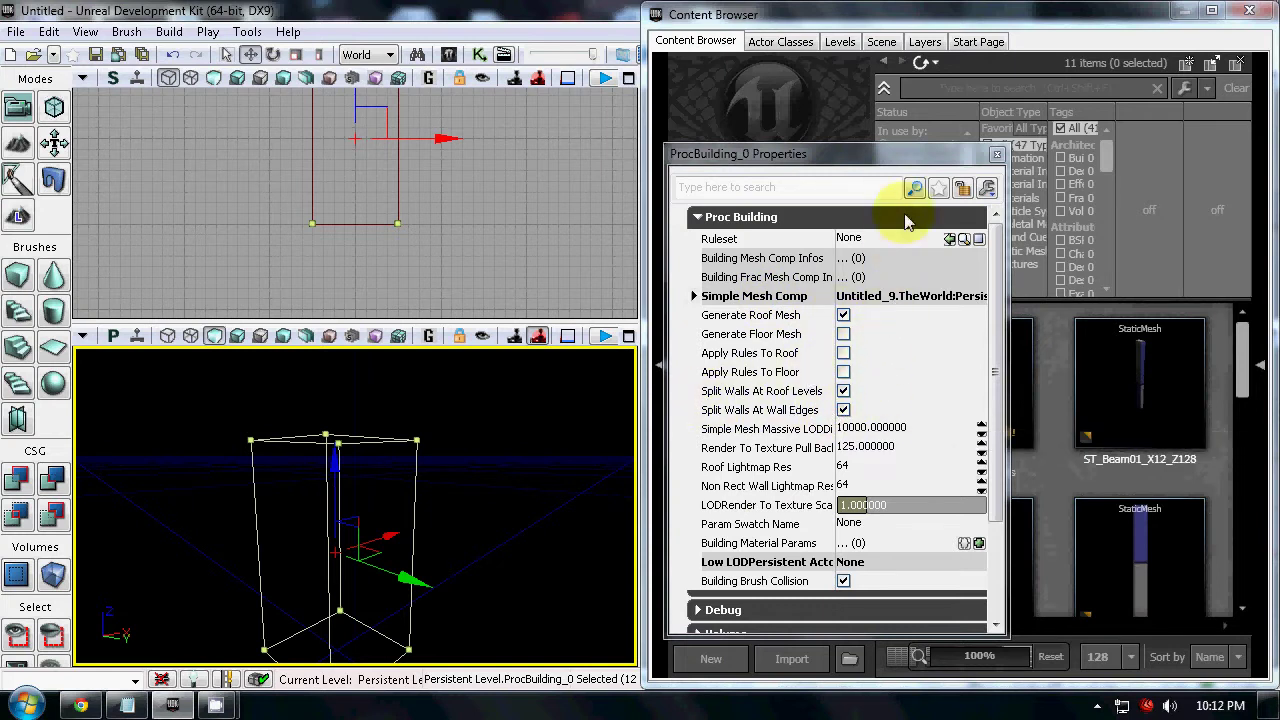
drag(886, 160, 714, 165)
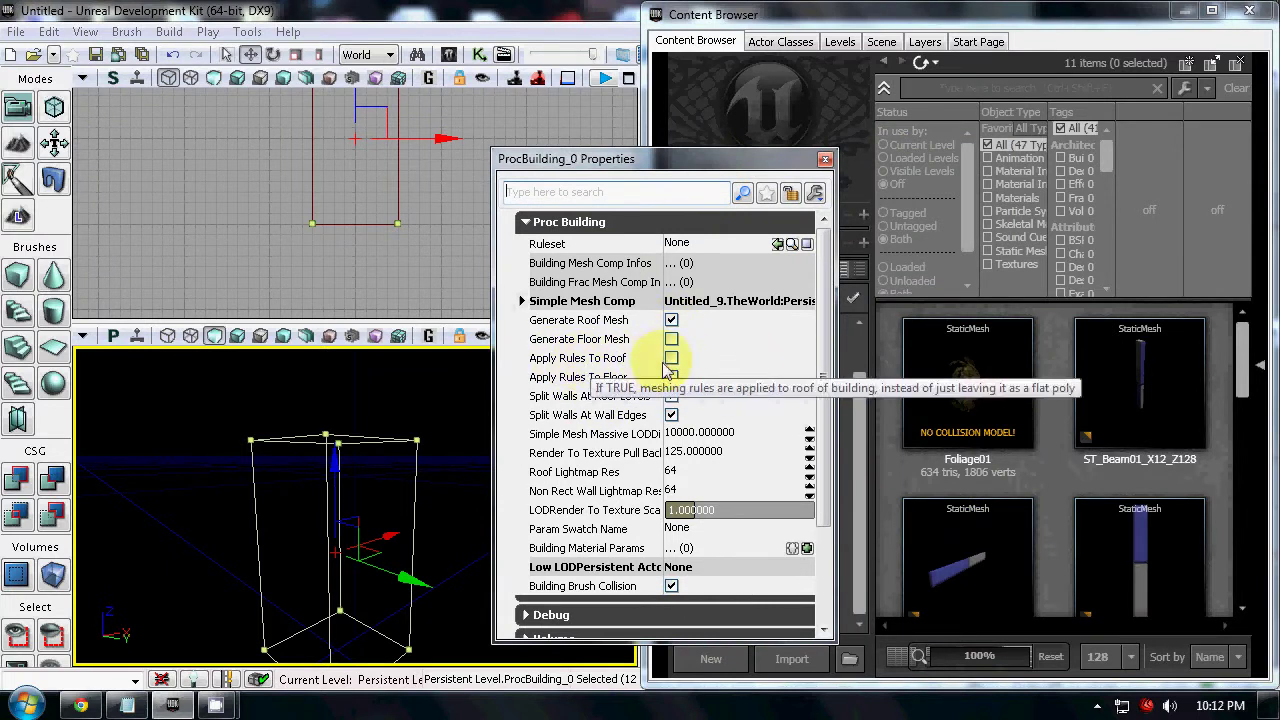
Examine the volume's roof and floor against the Generate Roof Mesh, Generate Floor Mesh, Apply Rules To Roof and Apply Rules To Floor options.
right_drag(464, 474, 335, 580)
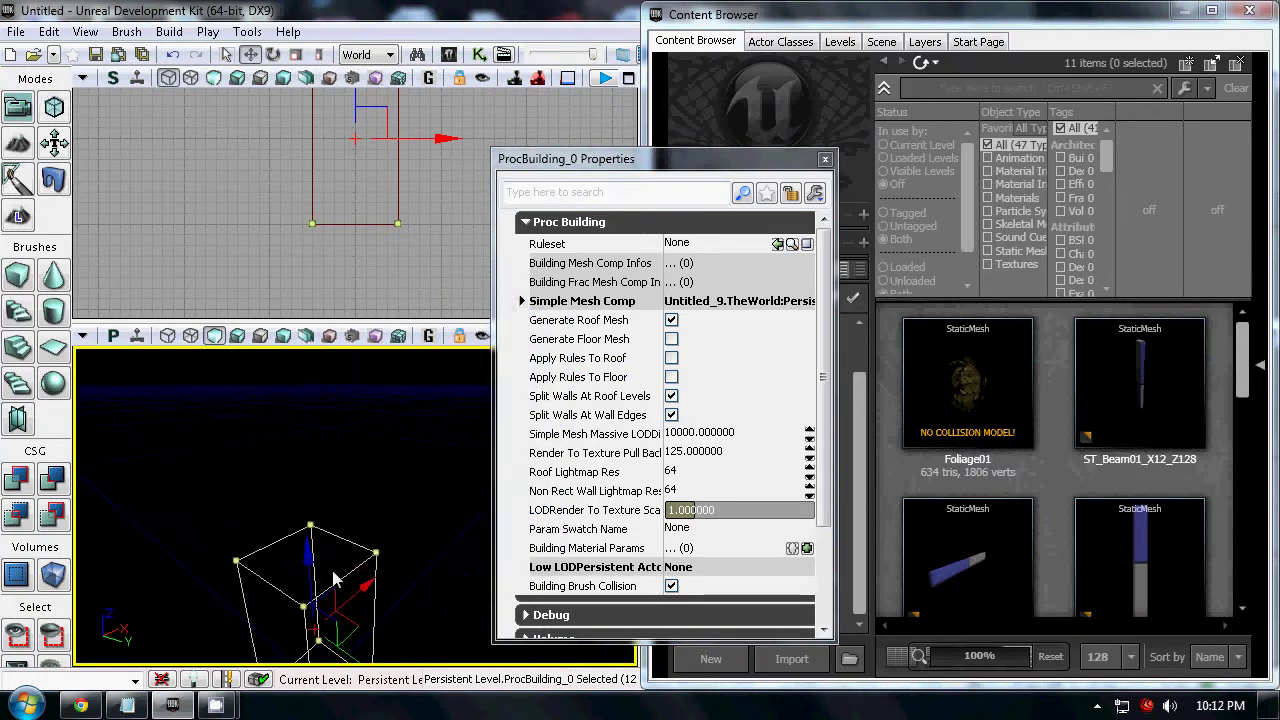
right_drag(395, 510, 427, 541)
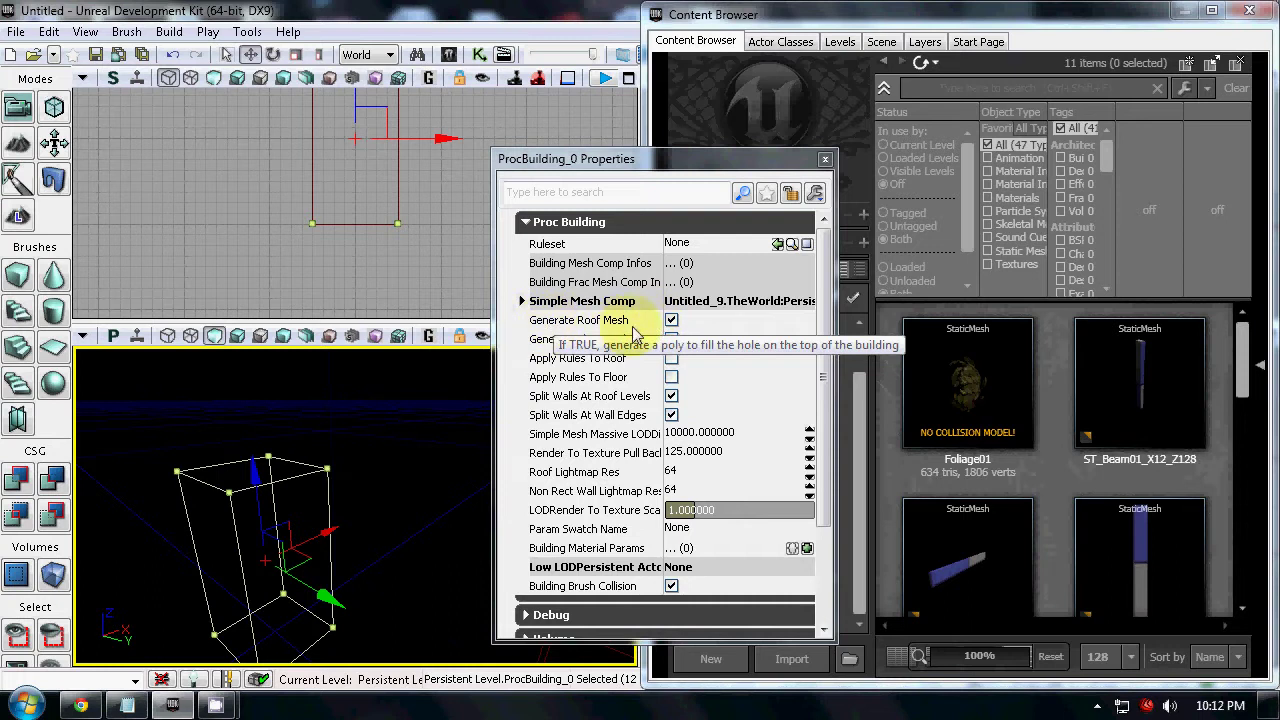
right_drag(375, 447, 198, 472)
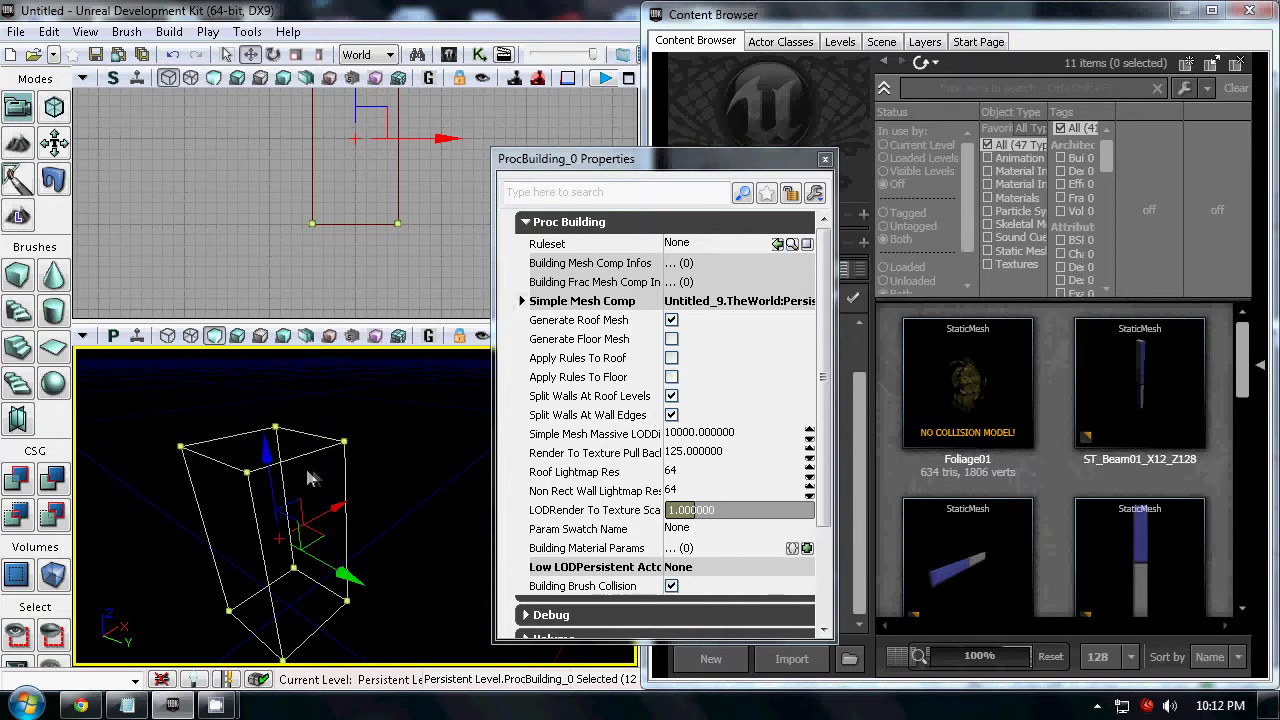
drag(417, 487, 377, 413)
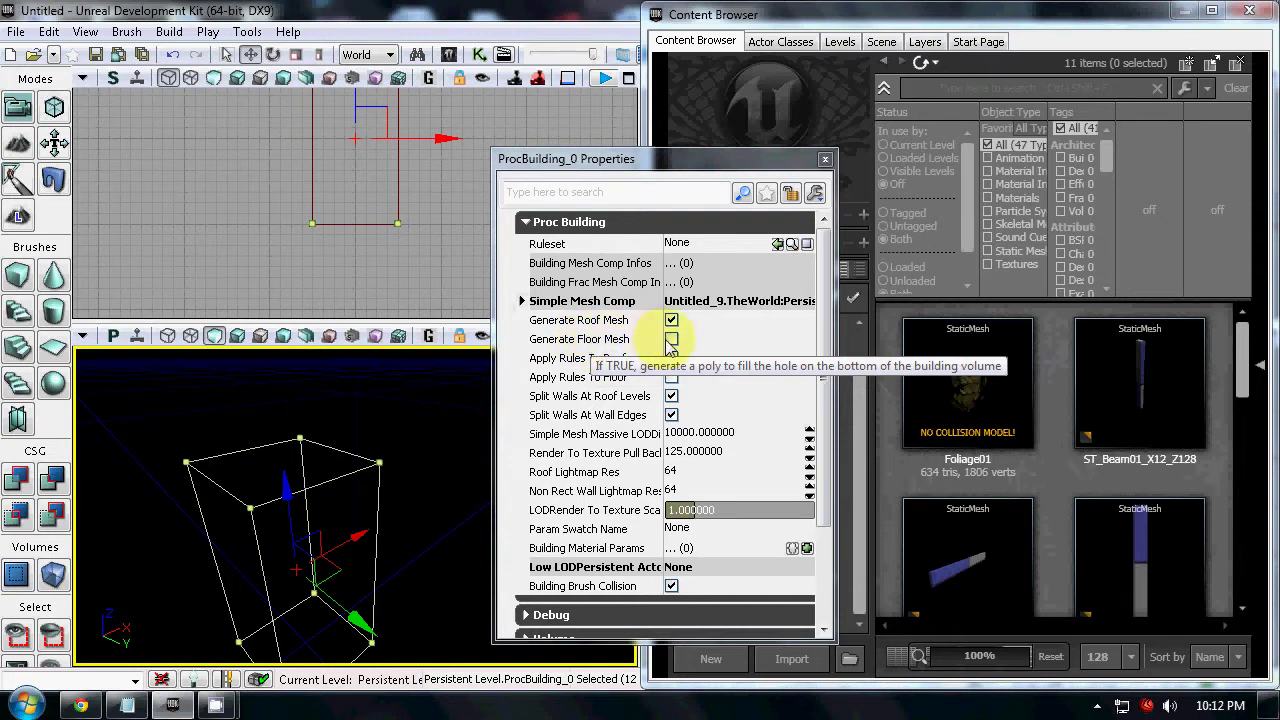
right_drag(438, 446, 436, 554)
right_drag(336, 548, 352, 468)
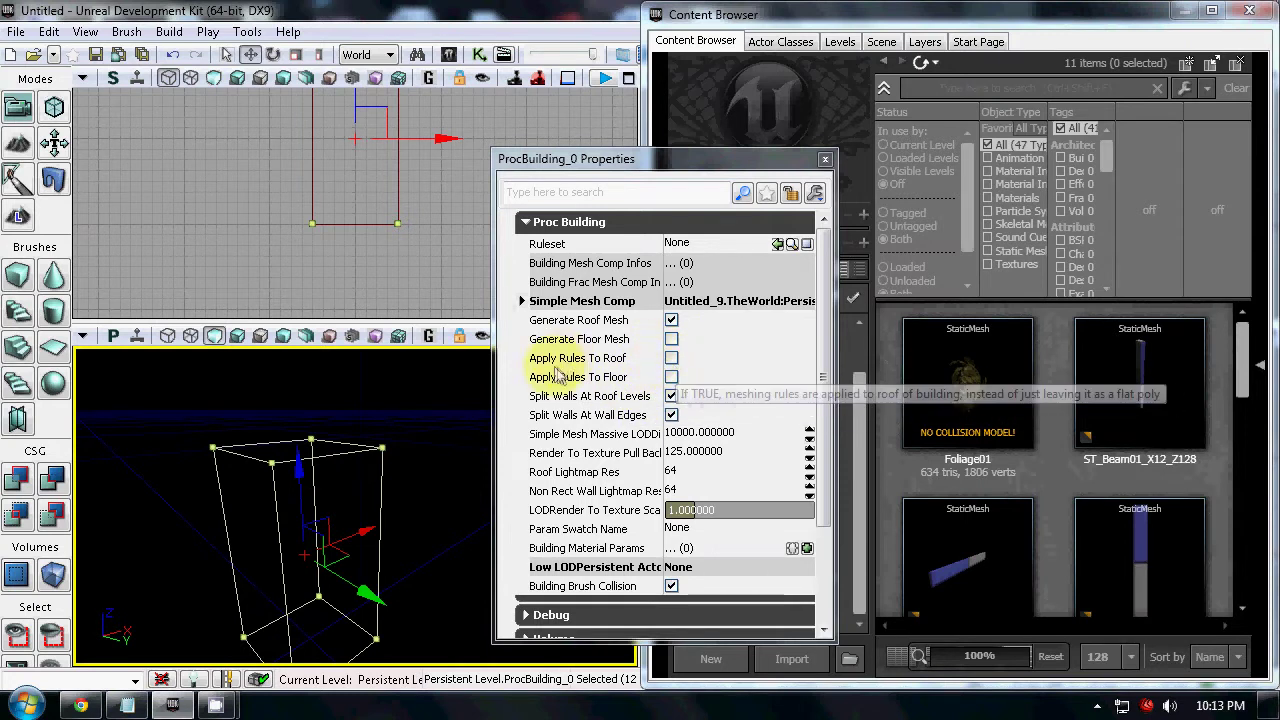
right_drag(404, 457, 444, 470)
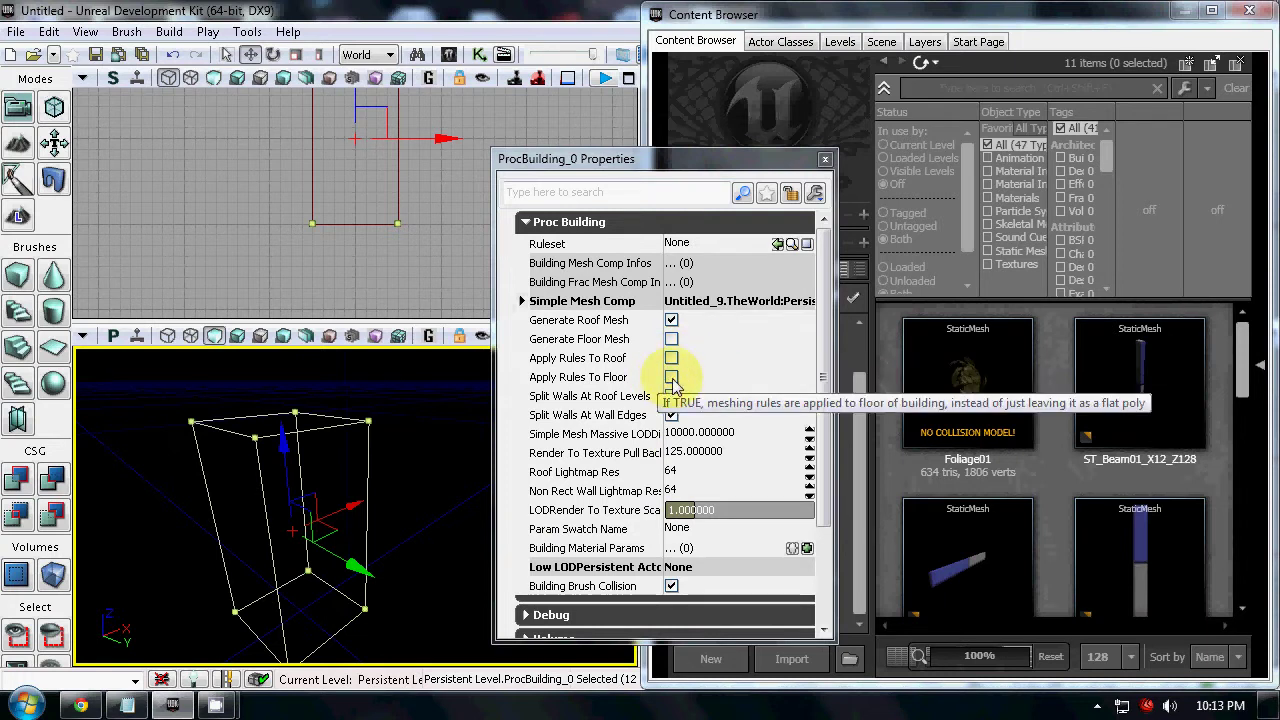
right_drag(408, 397, 380, 403)
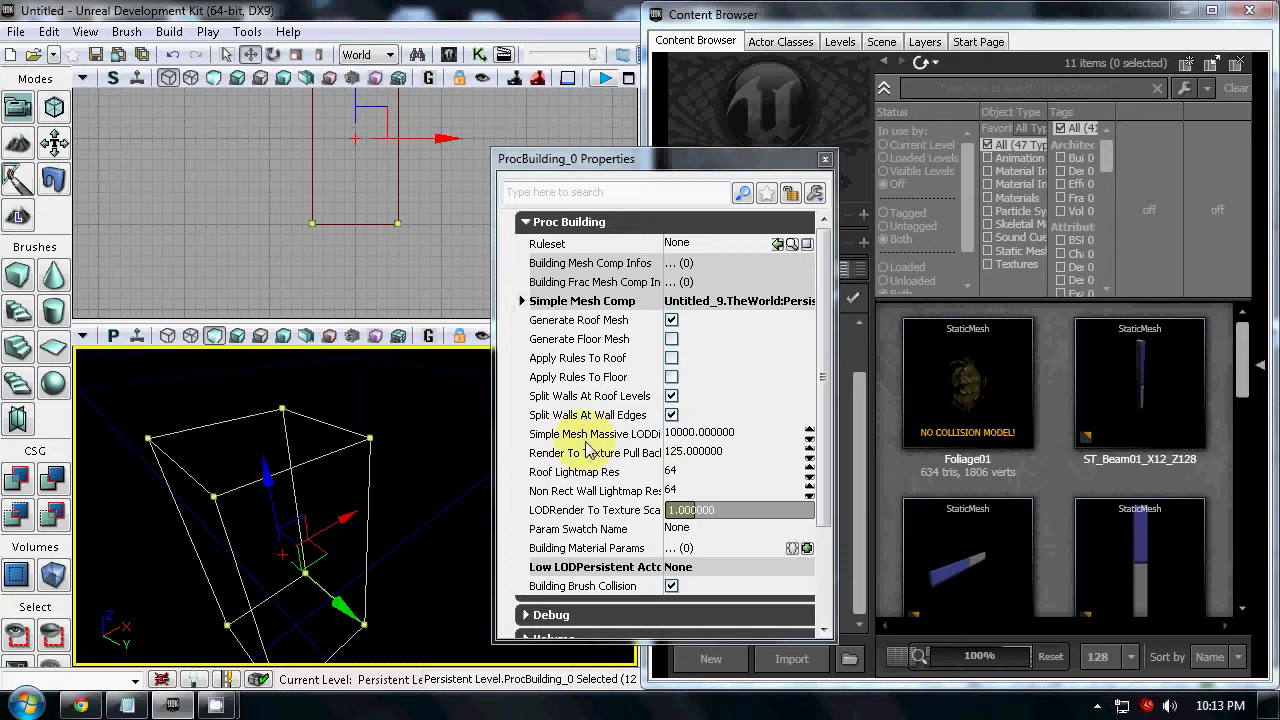
mouse_move(448, 432)
right_down()
mouse_move(449, 468)
mouse_move(419, 399)
mouse_move(423, 421)
mouse_move(450, 422)
right_up()
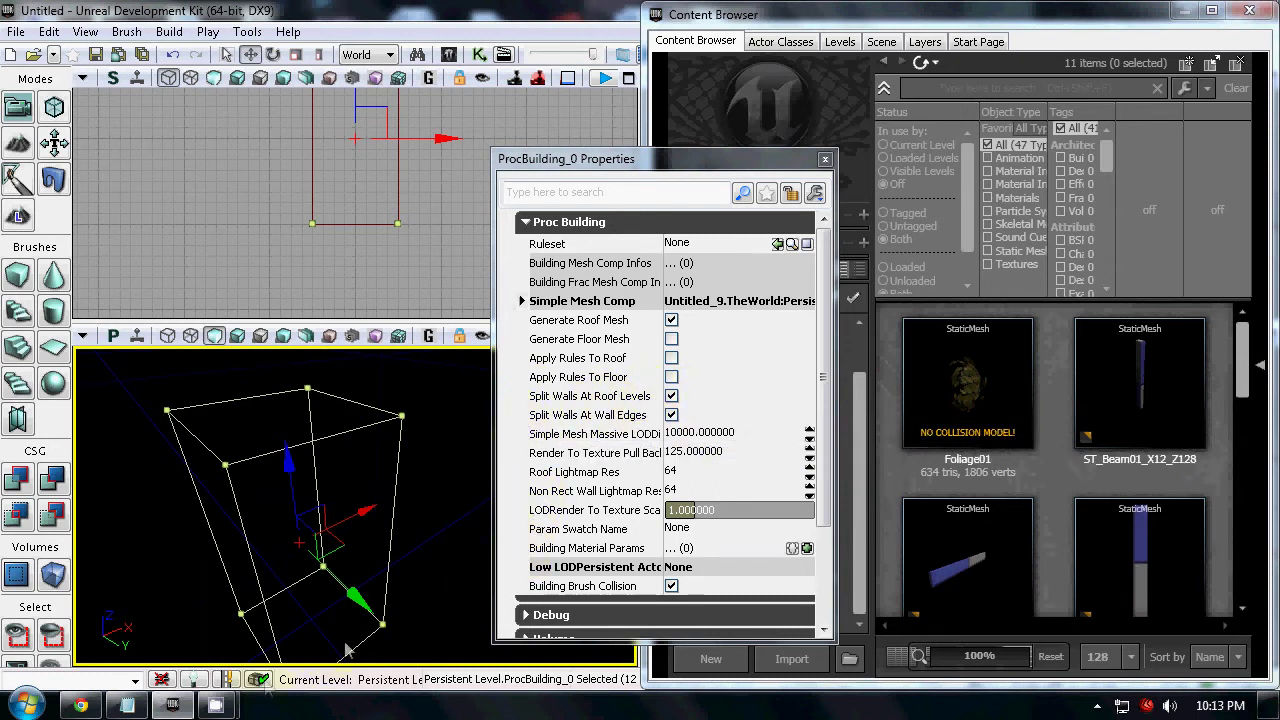
Switch to Chrome and read how walls are split at roof levels on the UDN ProceduralBuildings page, including the example building images.
click(80, 706)
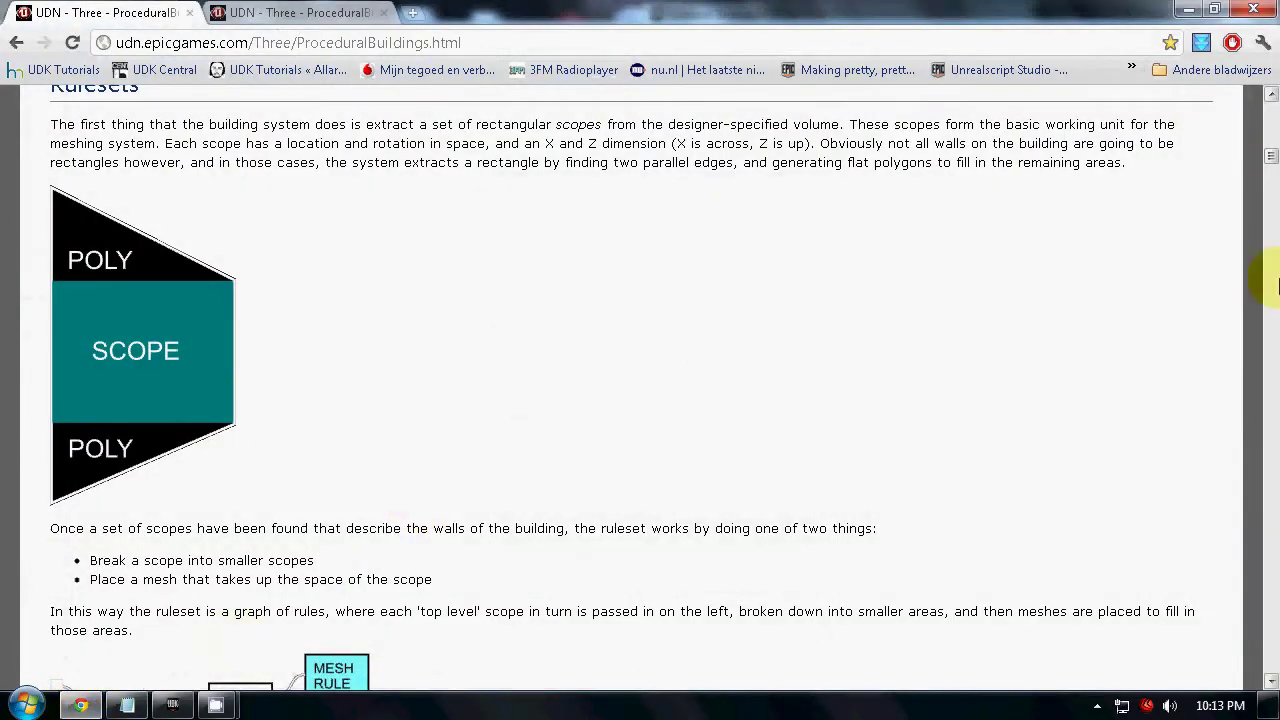
drag(1271, 165, 1262, 548)
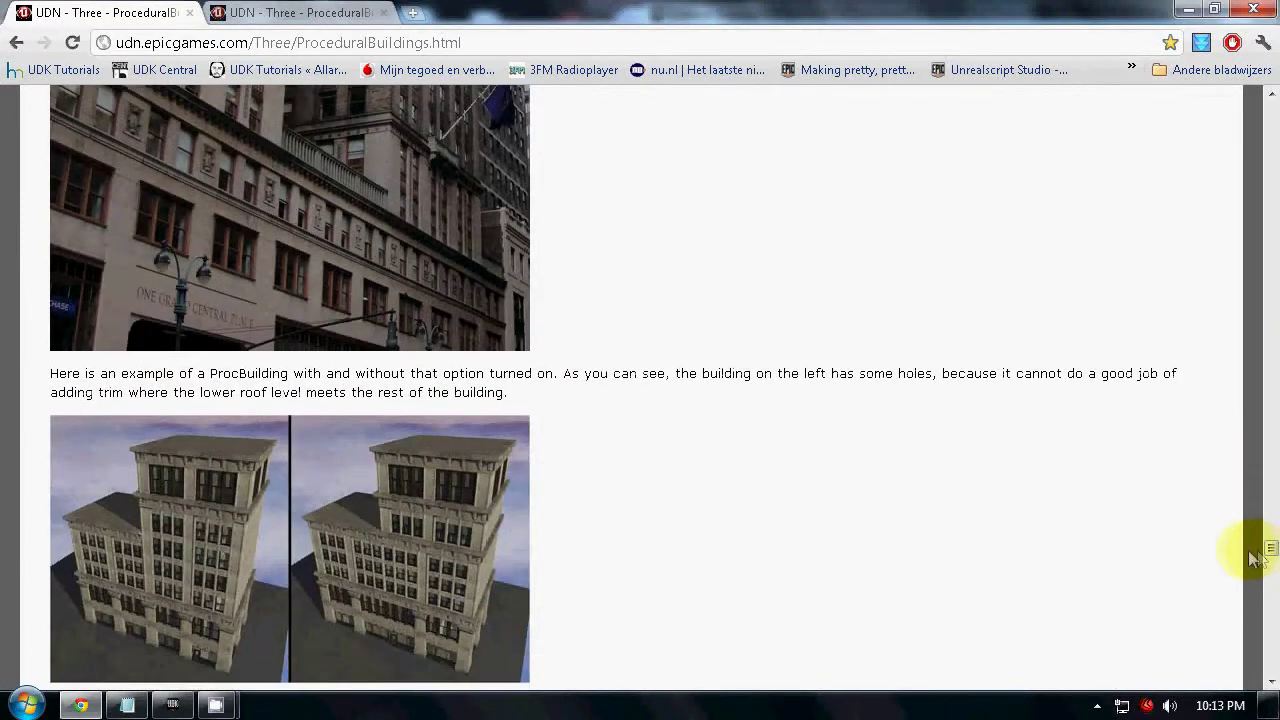
scroll(940, 416, up, 4)
scroll(940, 410, up, 8)
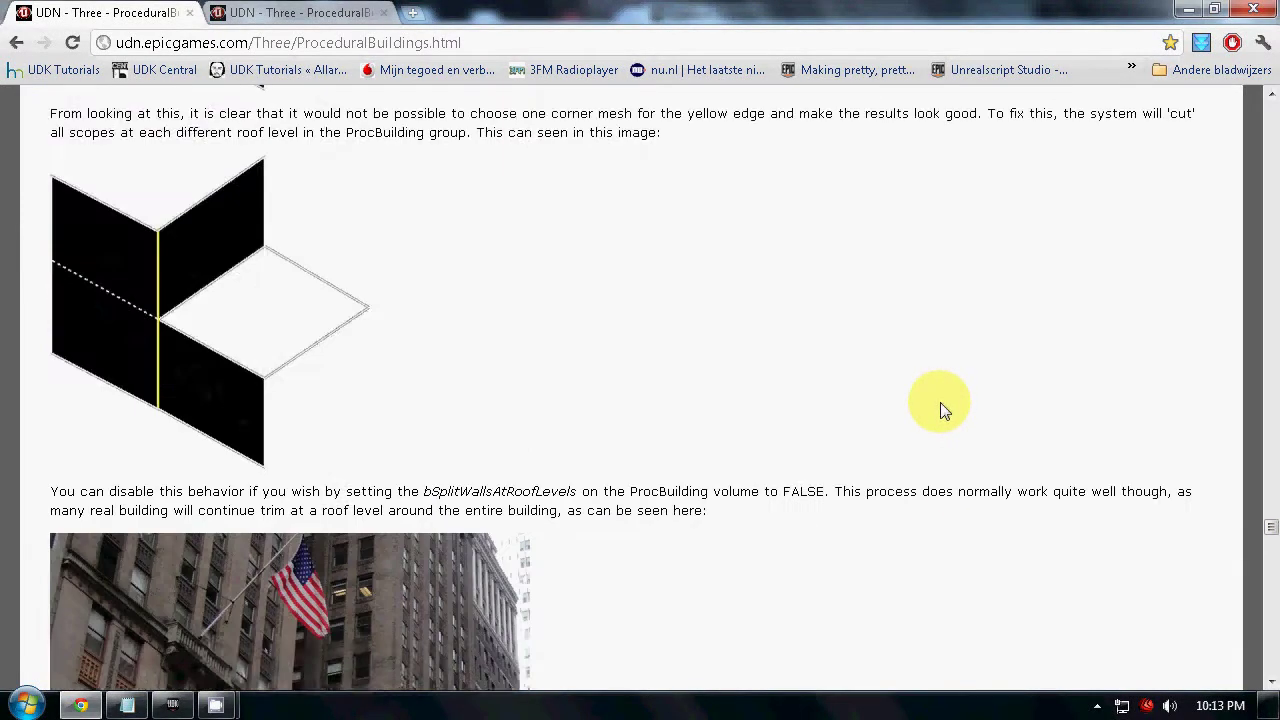
scroll(945, 405, down, 1)
scroll(945, 405, down, 4)
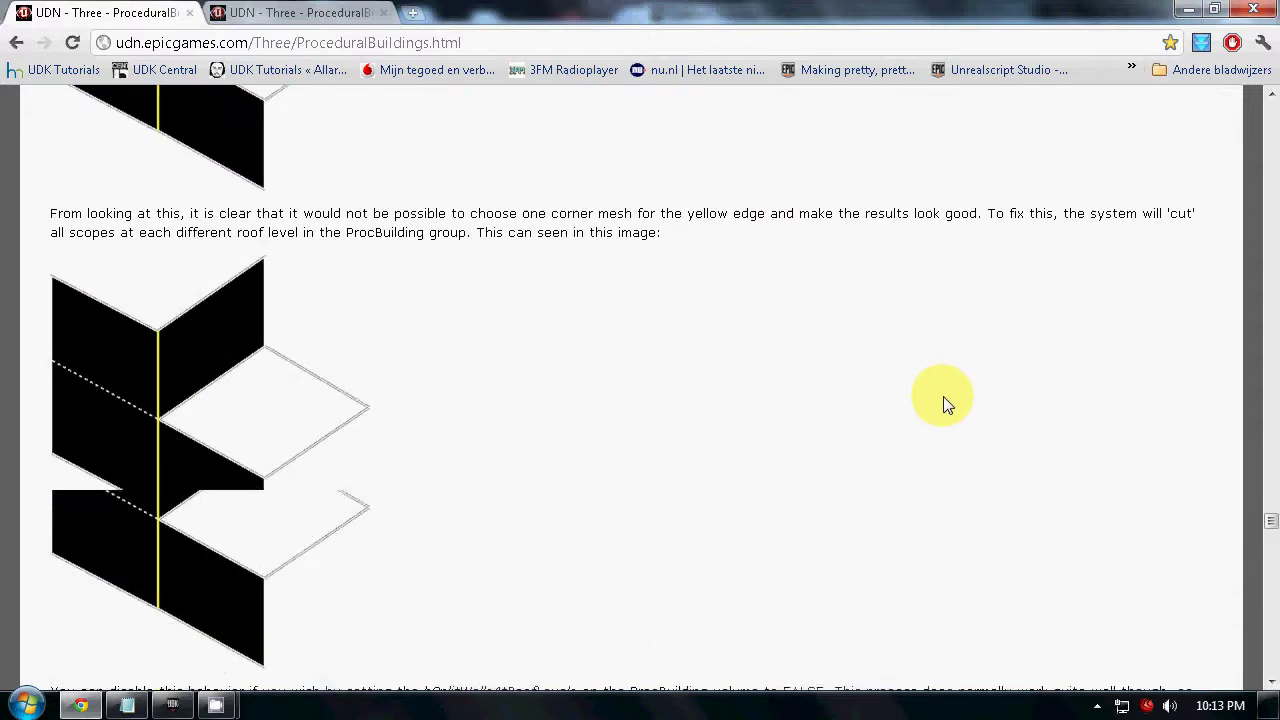
scroll(944, 395, down, 8)
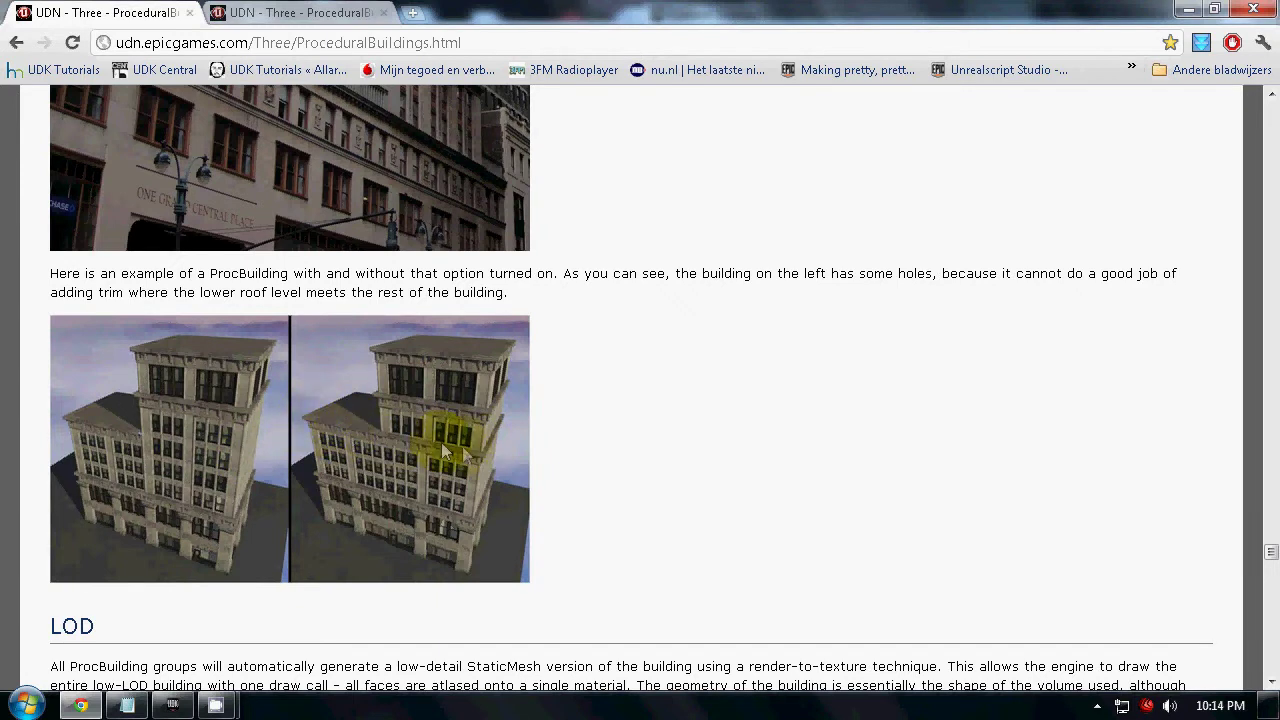
Compare the Split Walls At Roof Levels option in the Unreal Development Kit with the building example on the UDN page.
click(172, 705)
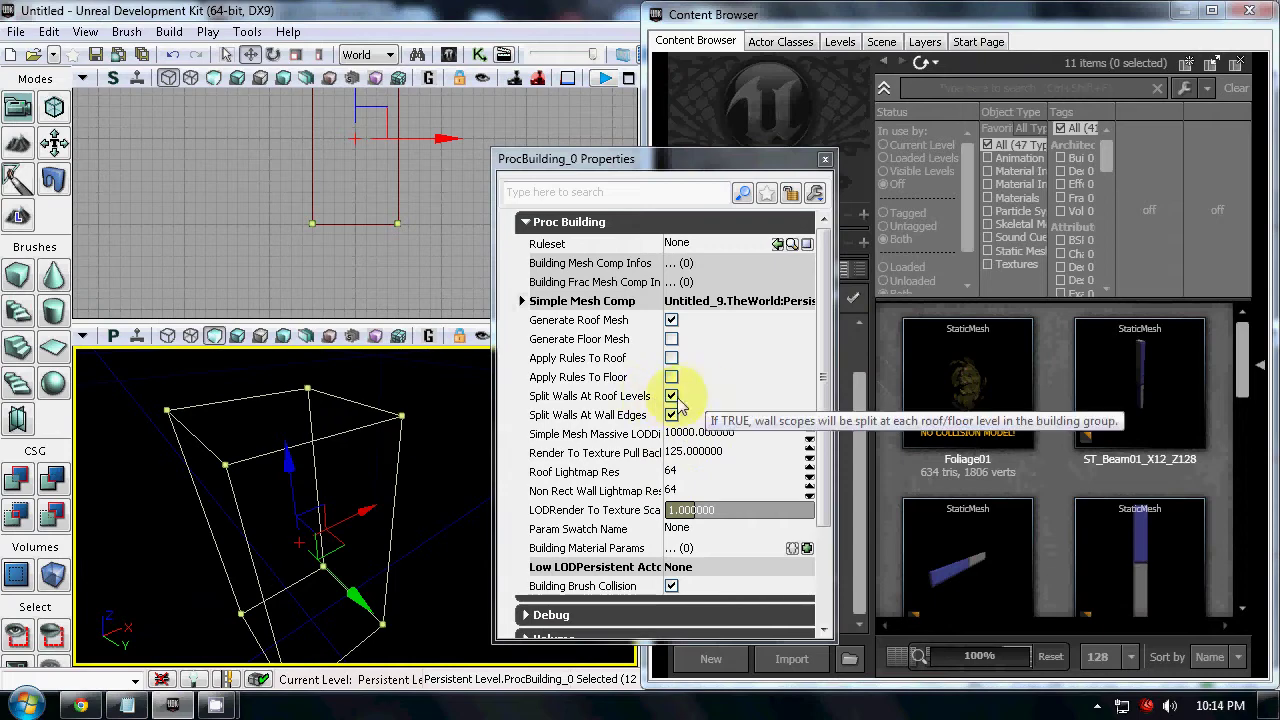
click(80, 705)
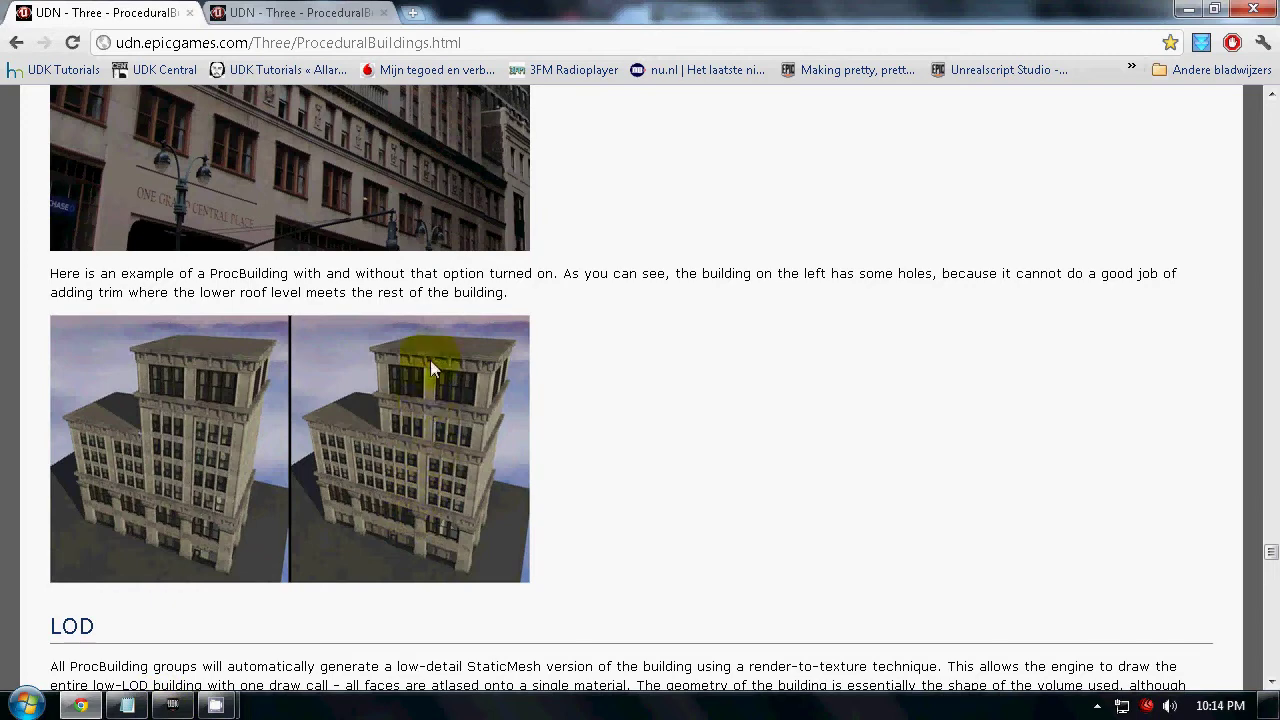
click(172, 705)
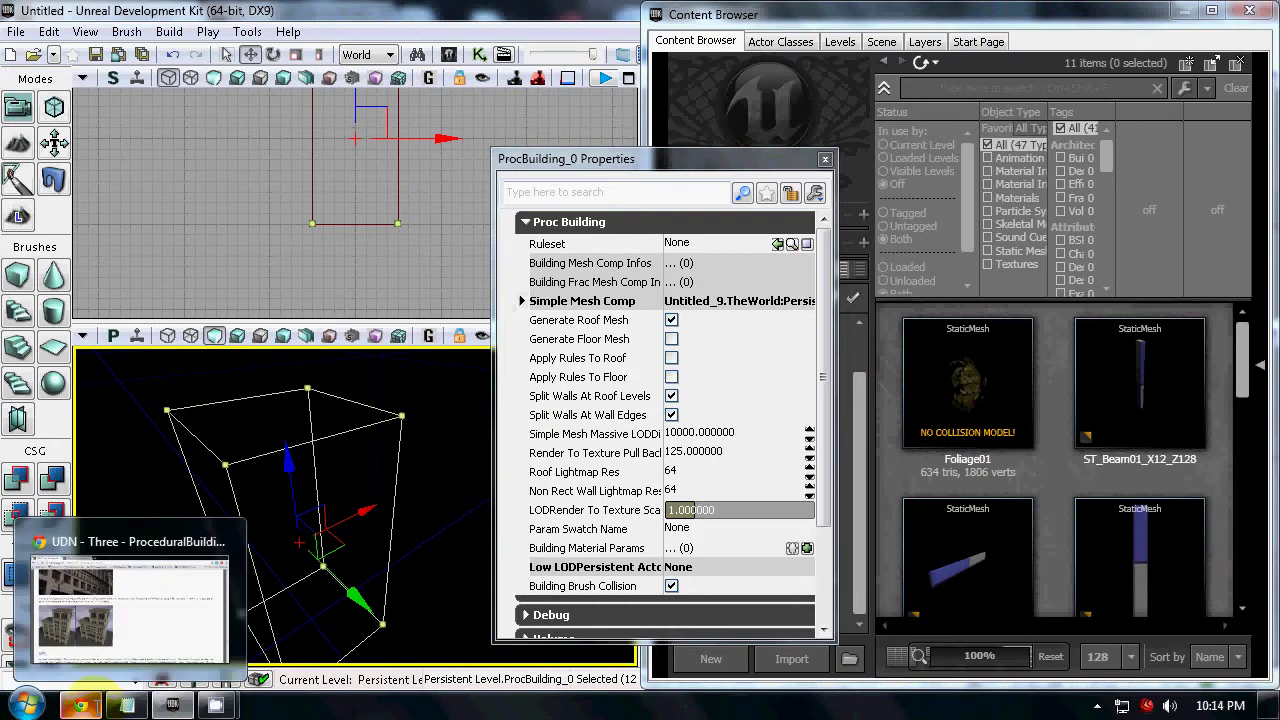
Check the UDN page's building example once more, return to the Unreal Development Kit and widen the property name column of the ProcBuilding properties.
click(92, 700)
scroll(727, 474, down, 1)
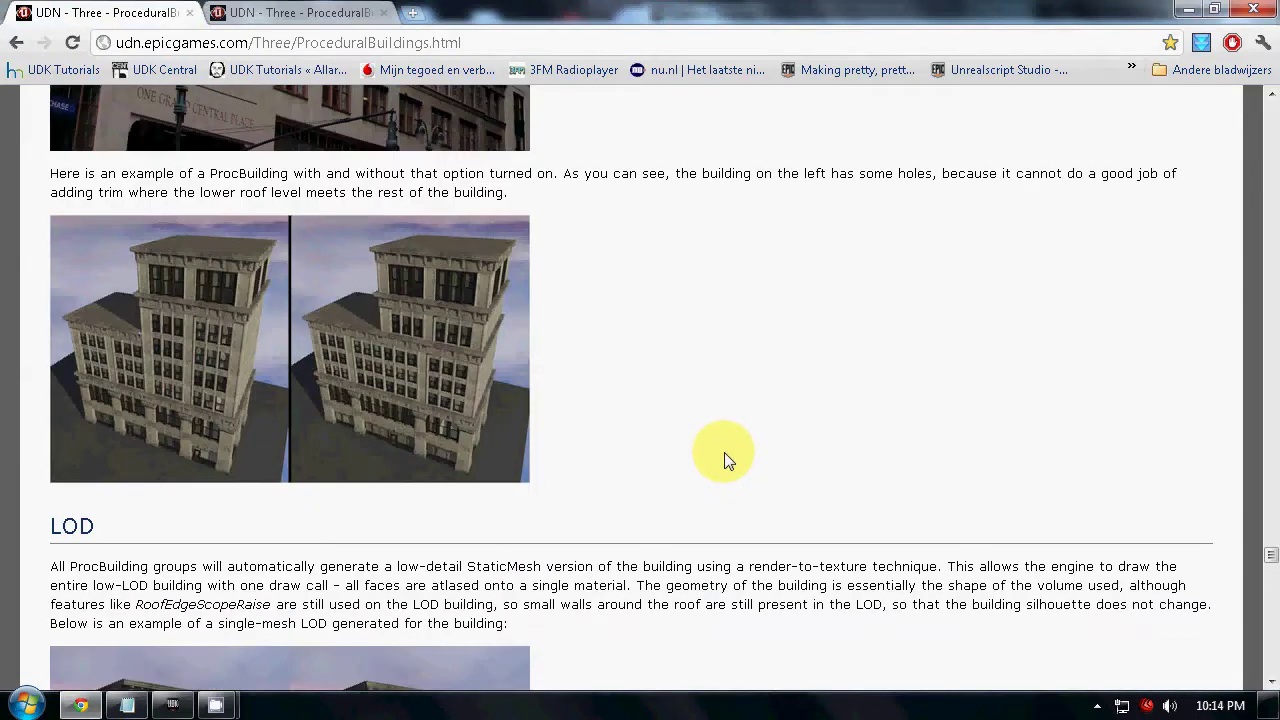
click(81, 705)
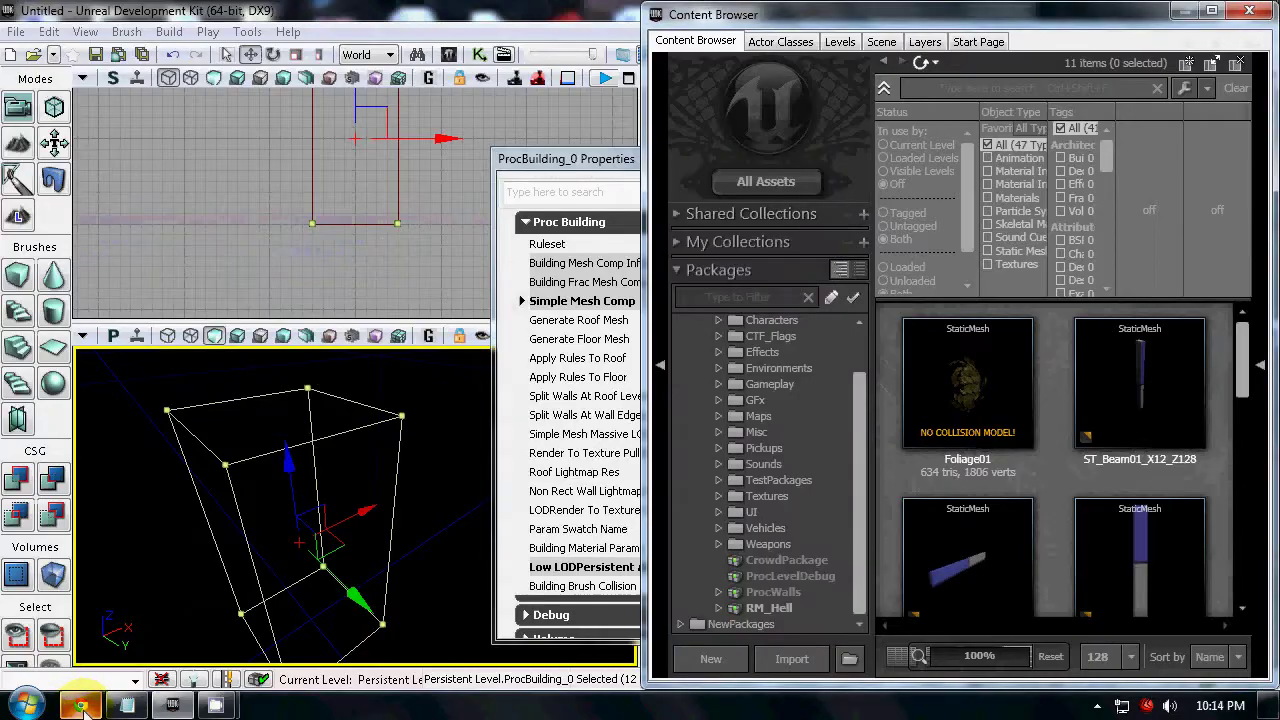
click(570, 158)
click(703, 508)
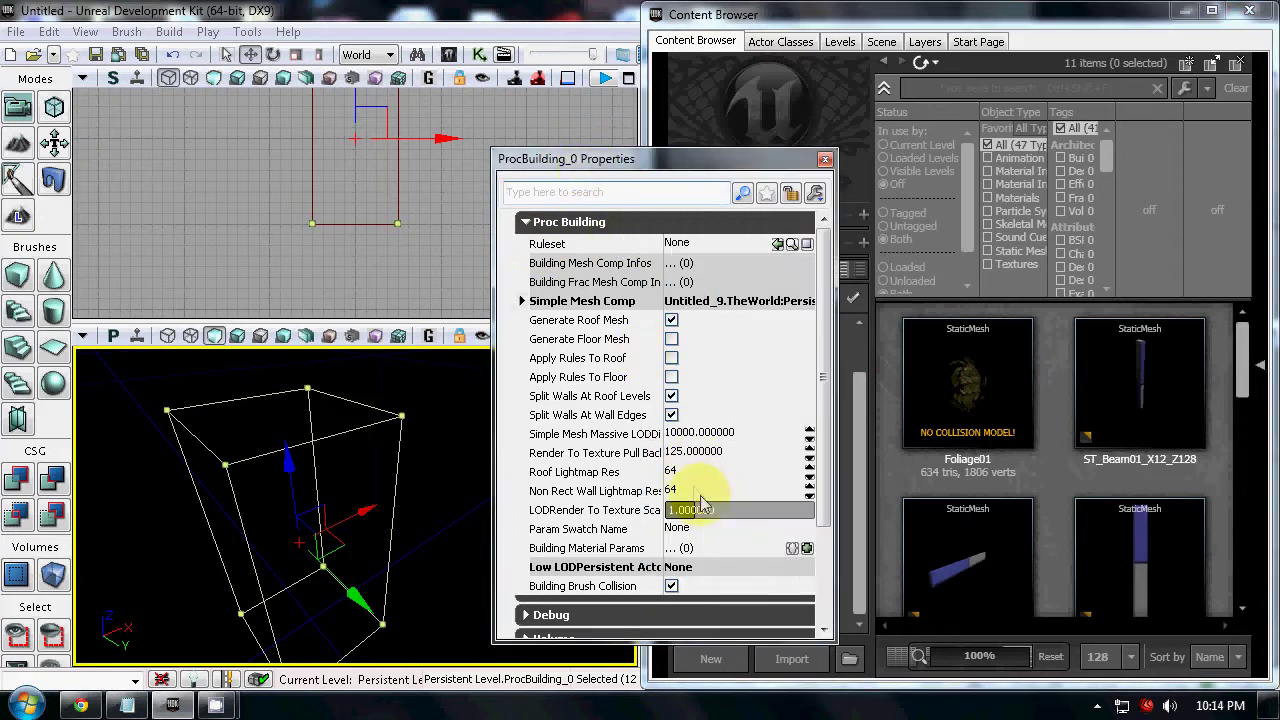
drag(665, 441, 688, 443)
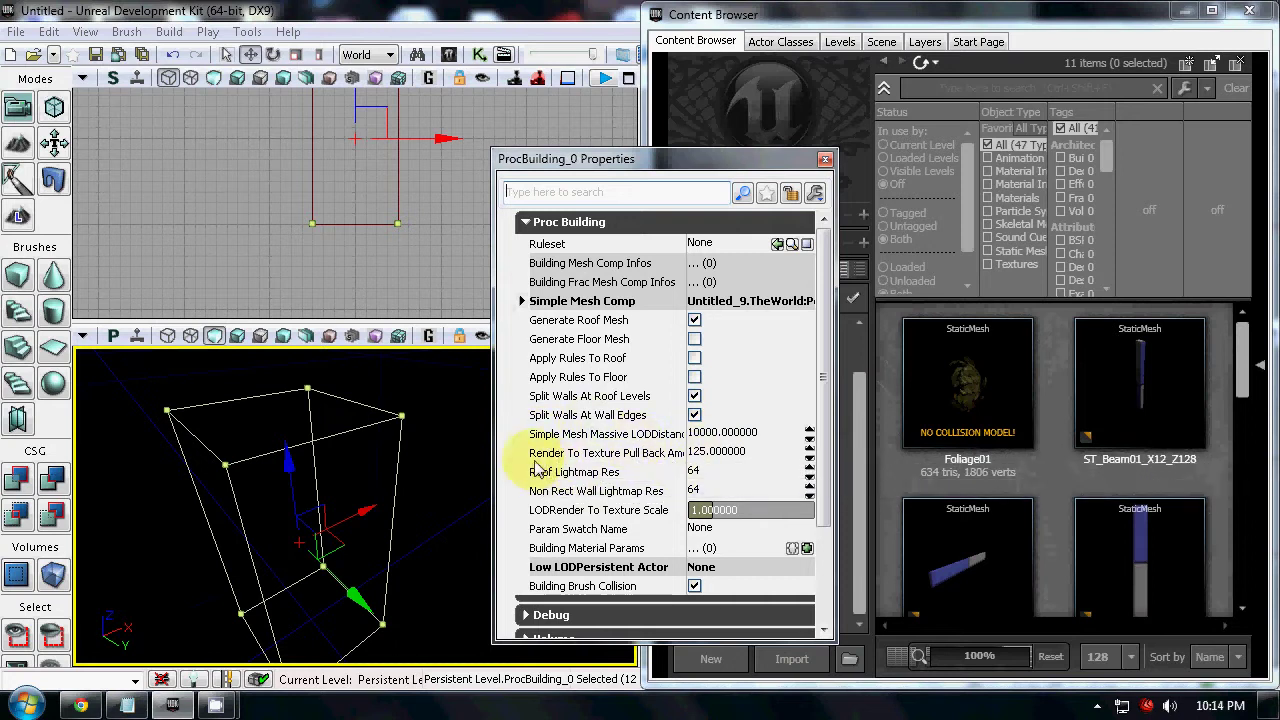
Read the LOD section on the UDN page in Chrome and compare it with Simple Mesh Massive LODDistance in the Unreal Development Kit.
click(90, 706)
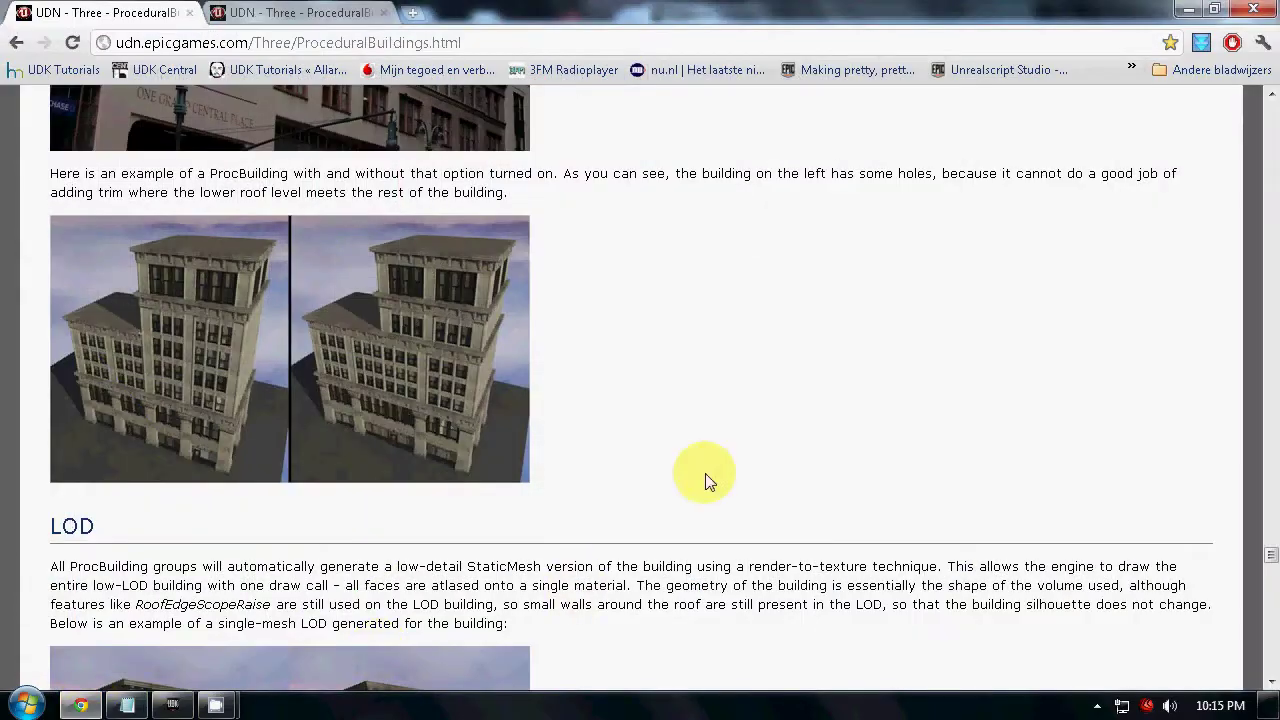
scroll(835, 400, down, 3)
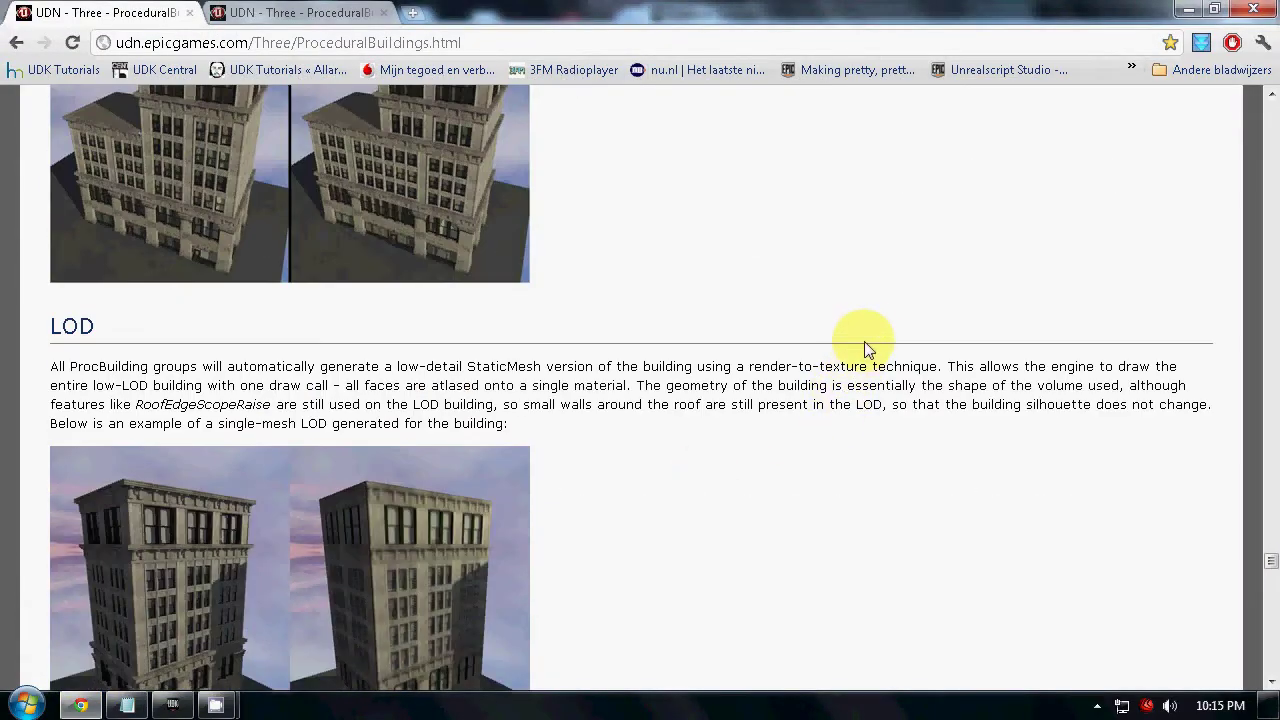
scroll(885, 332, down, 1)
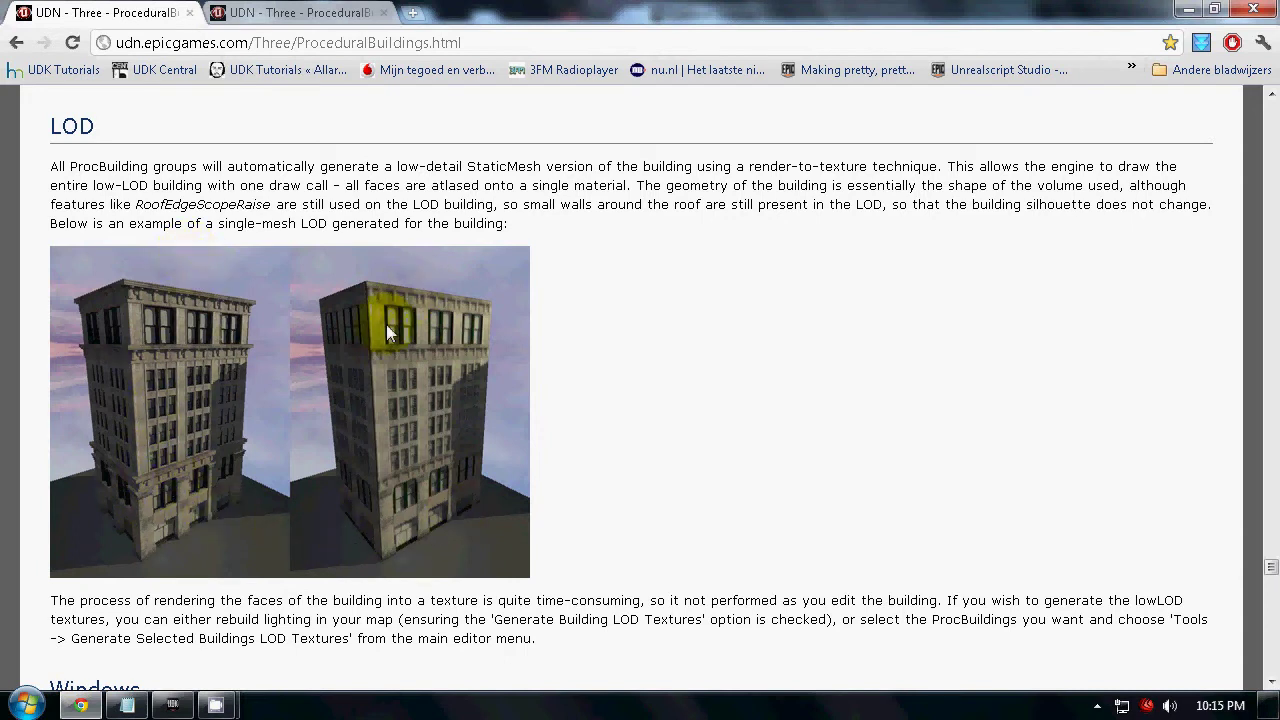
click(140, 706)
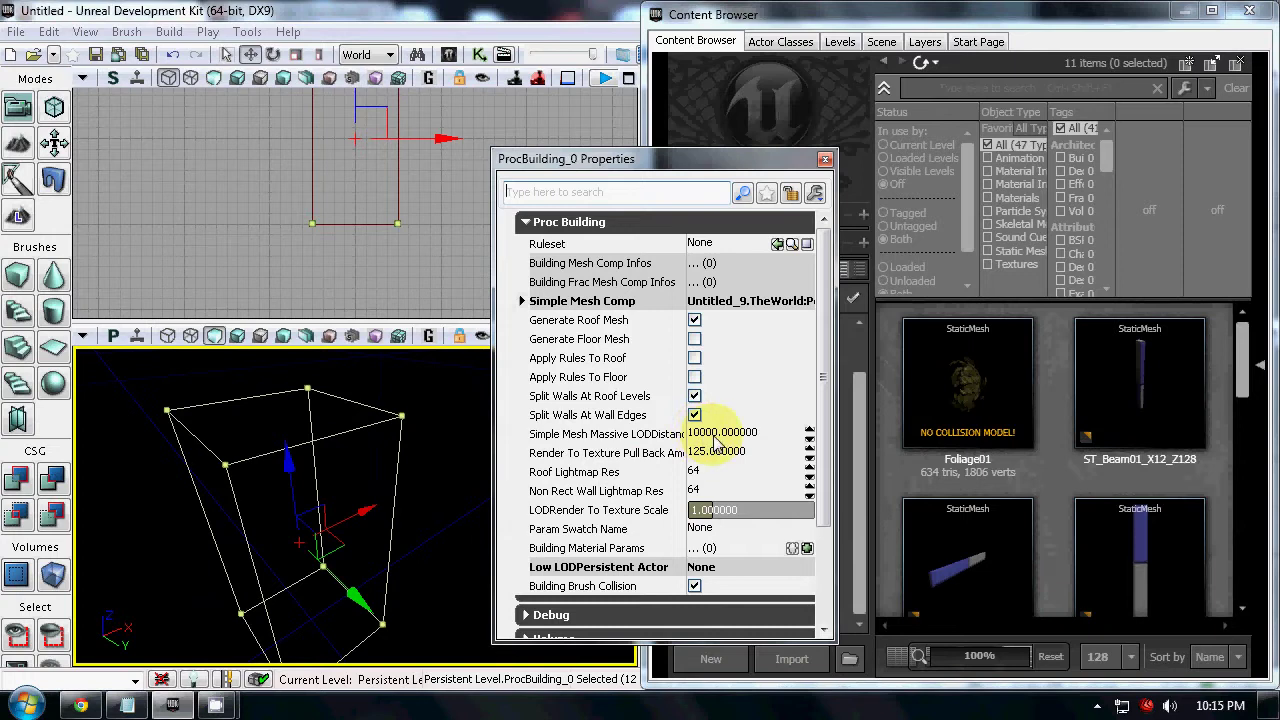
Switch to Chrome and examine the single-mesh LOD example images and the text on generating the low-LOD textures.
click(80, 705)
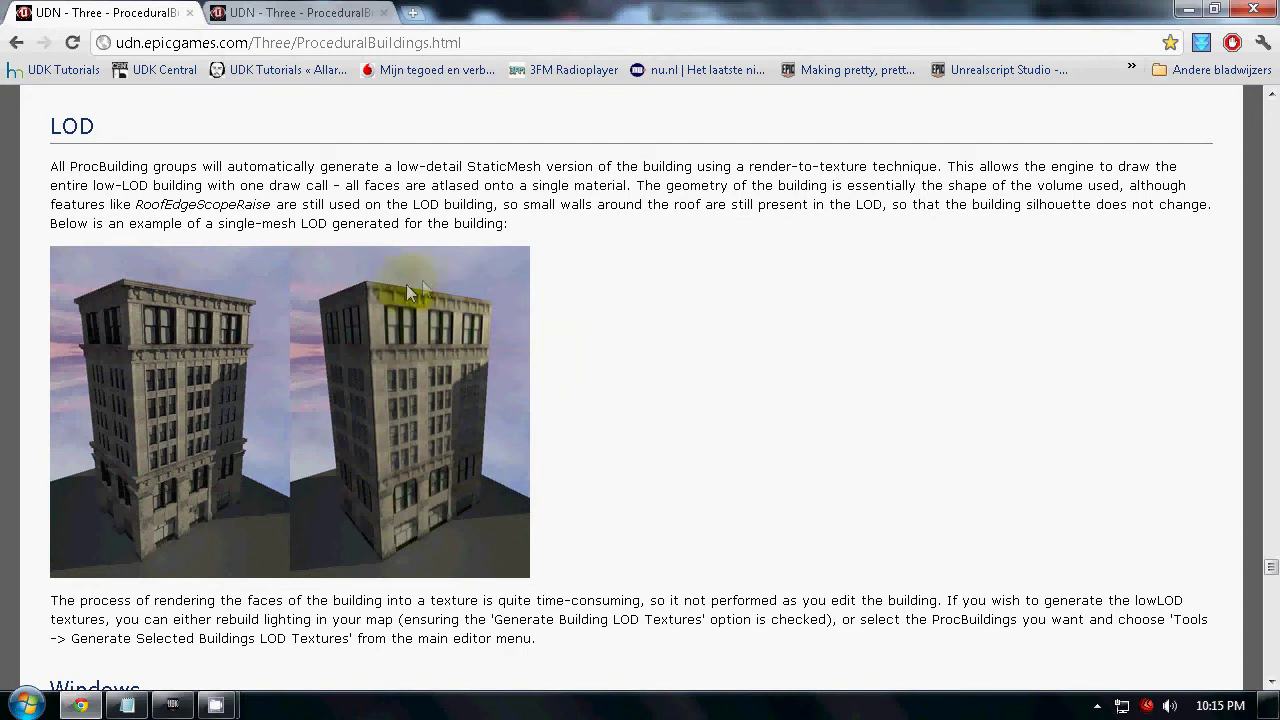
scroll(732, 430, down, 2)
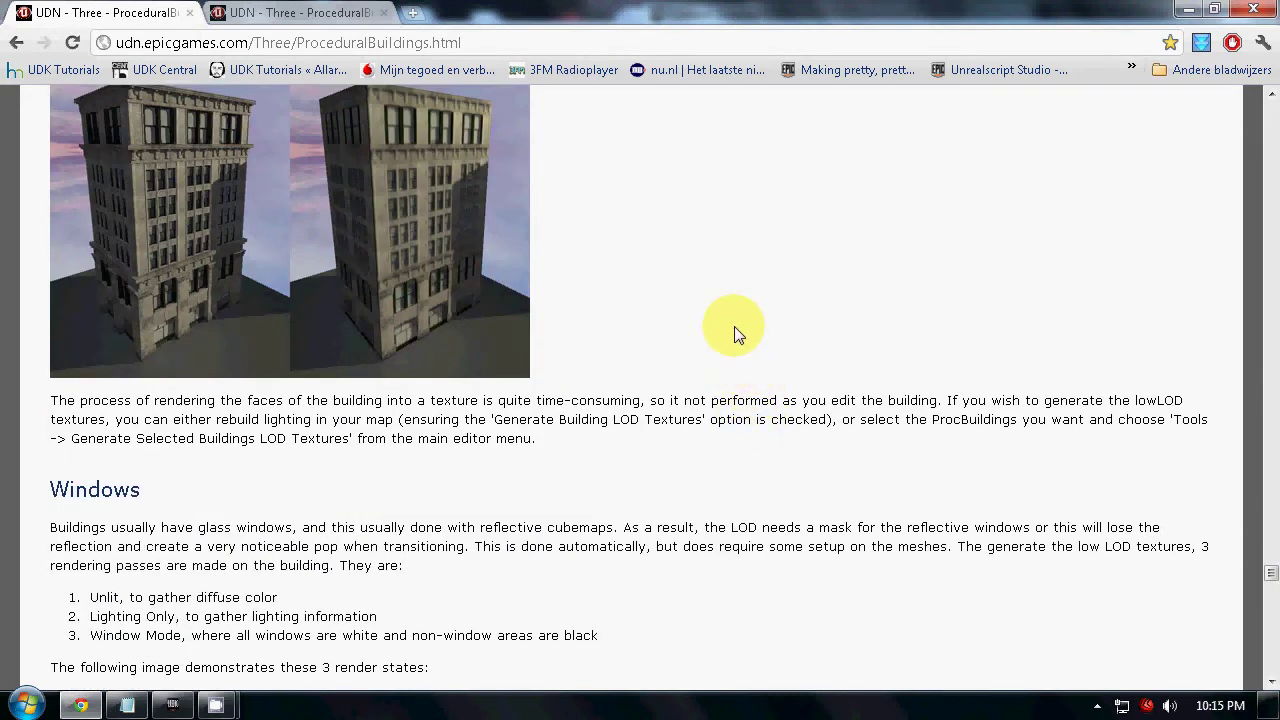
scroll(733, 330, up, 2)
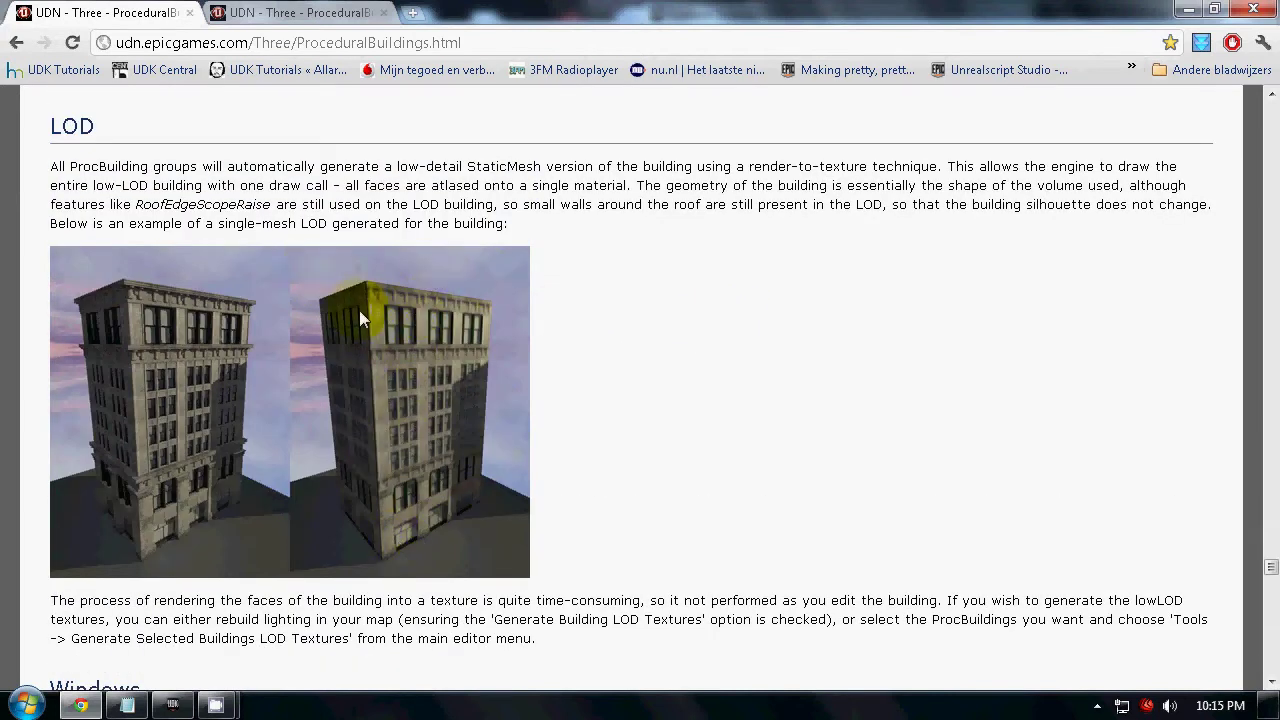
click(688, 480)
scroll(692, 480, down, 1)
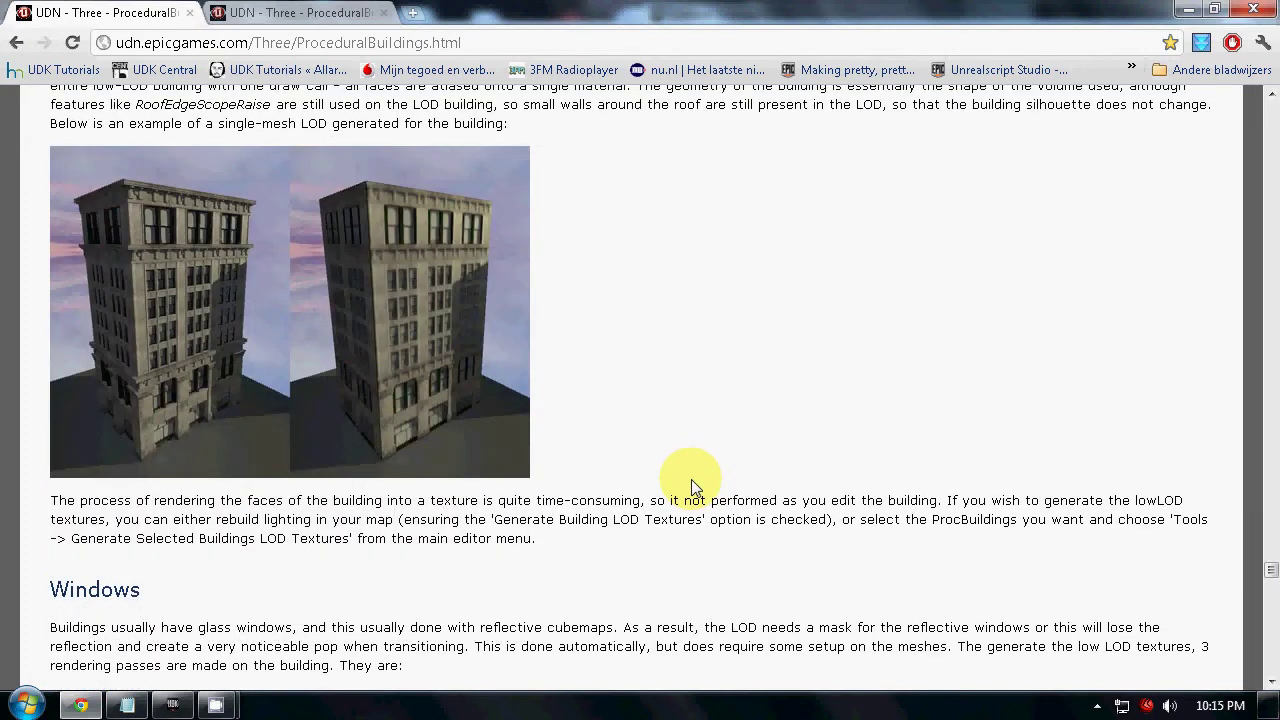
scroll(693, 487, up, 1)
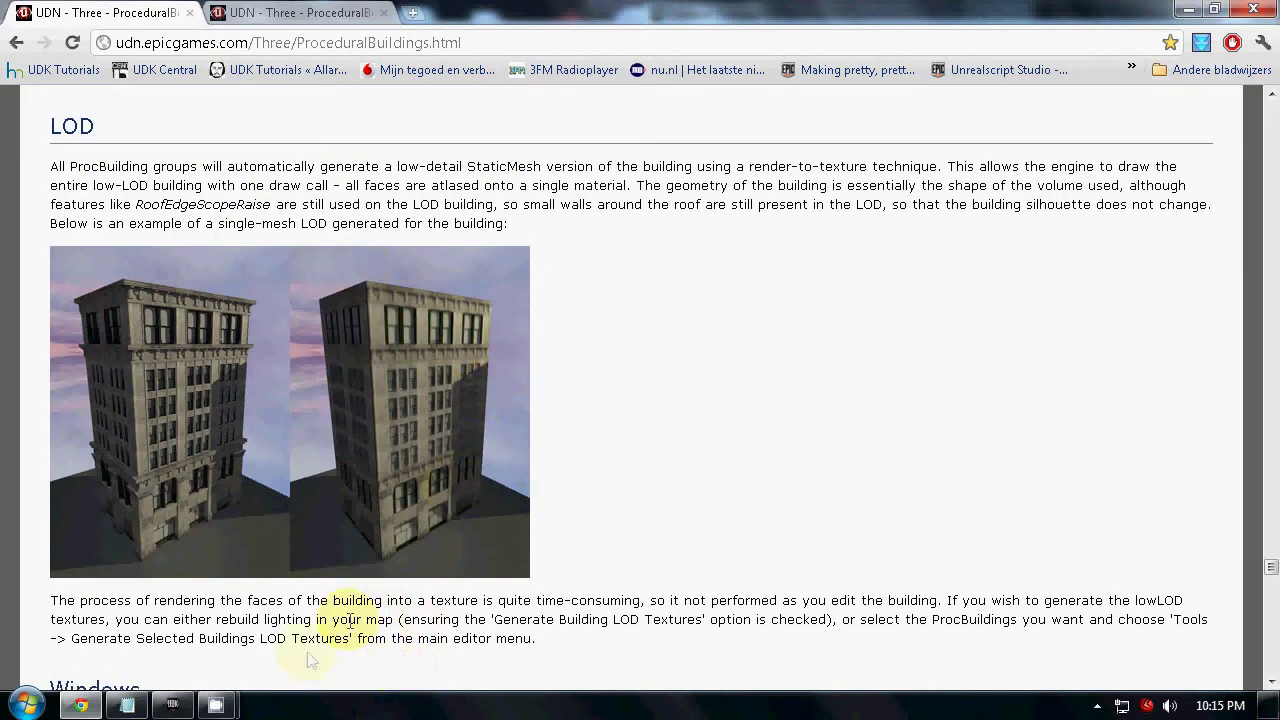
Switch to the Unreal Development Kit and examine the ProcBuilding's lightmap resolution, LODRender To Texture Scale and Building Brush Collision properties.
click(80, 705)
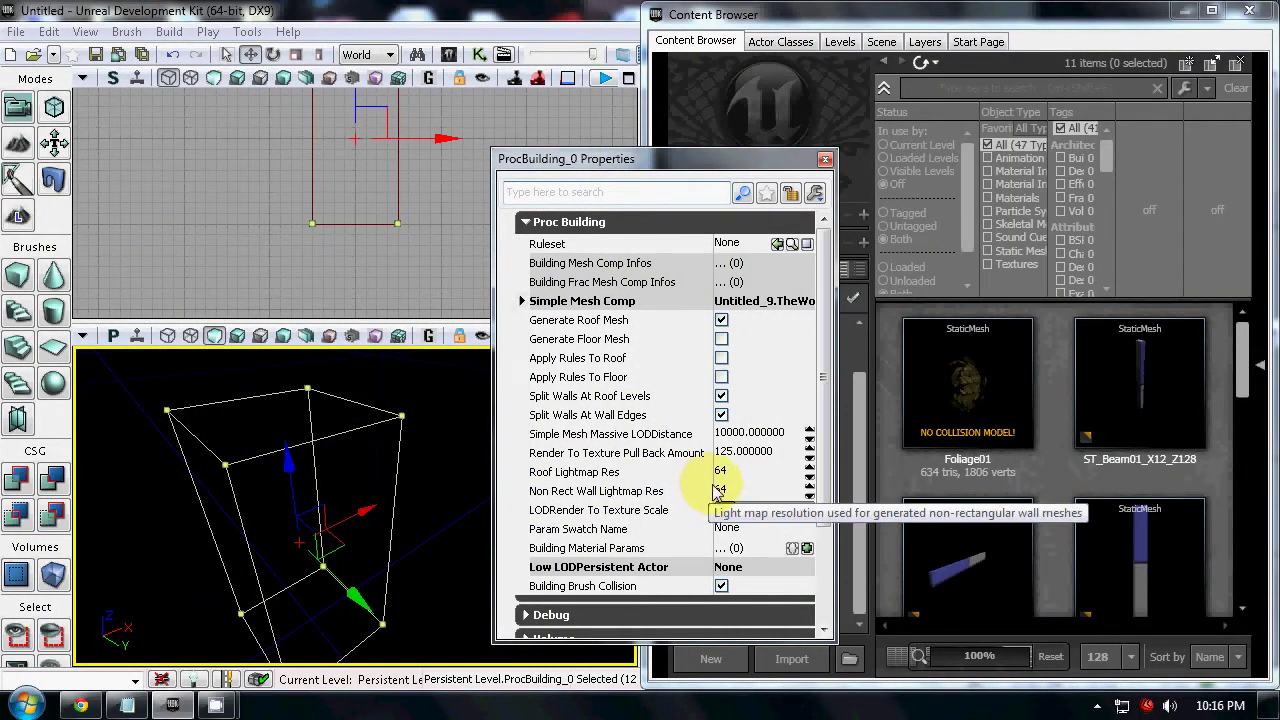
click(625, 512)
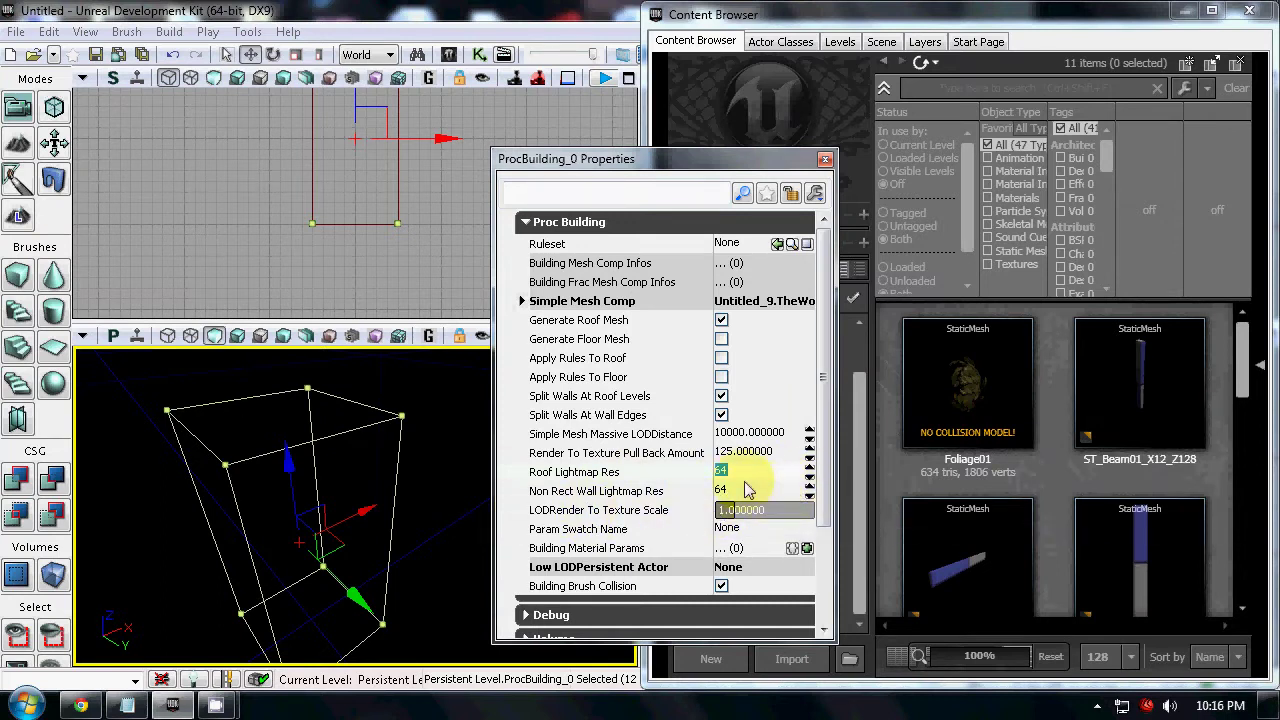
drag(824, 512, 826, 570)
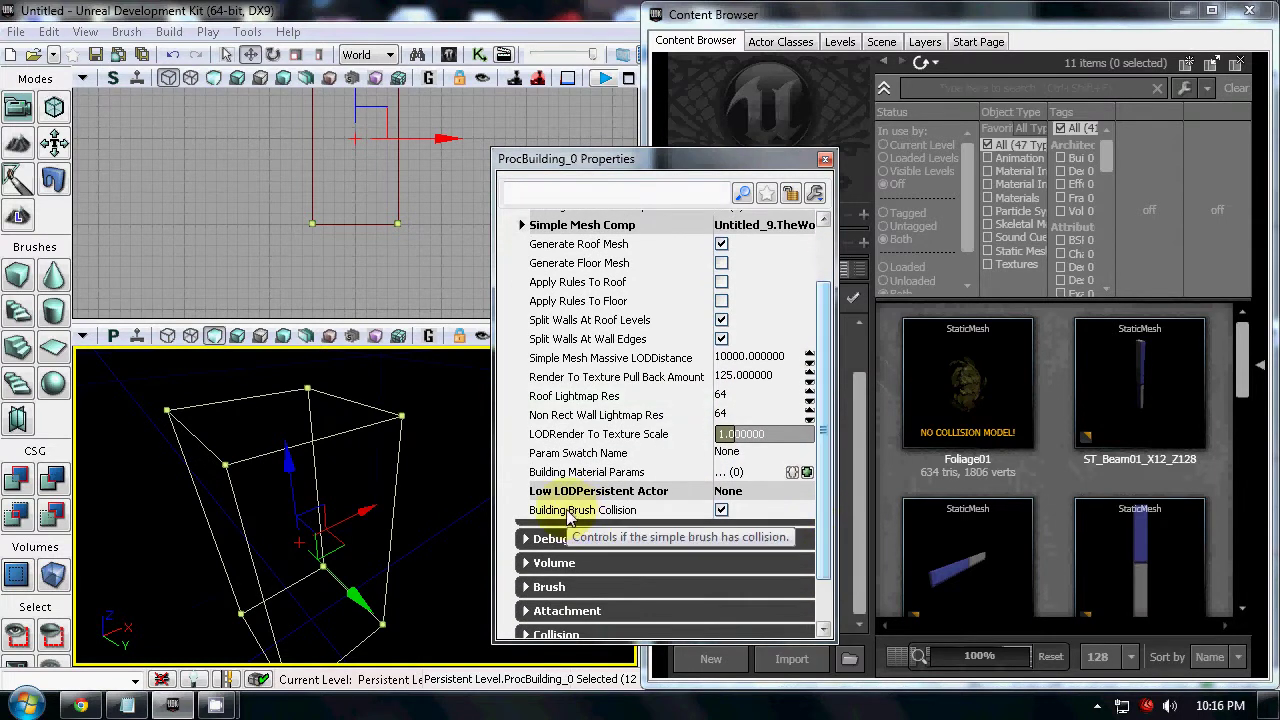
mouse_move(455, 528)
mouse_down()
mouse_move(433, 637)
mouse_move(436, 492)
mouse_move(437, 530)
mouse_up()
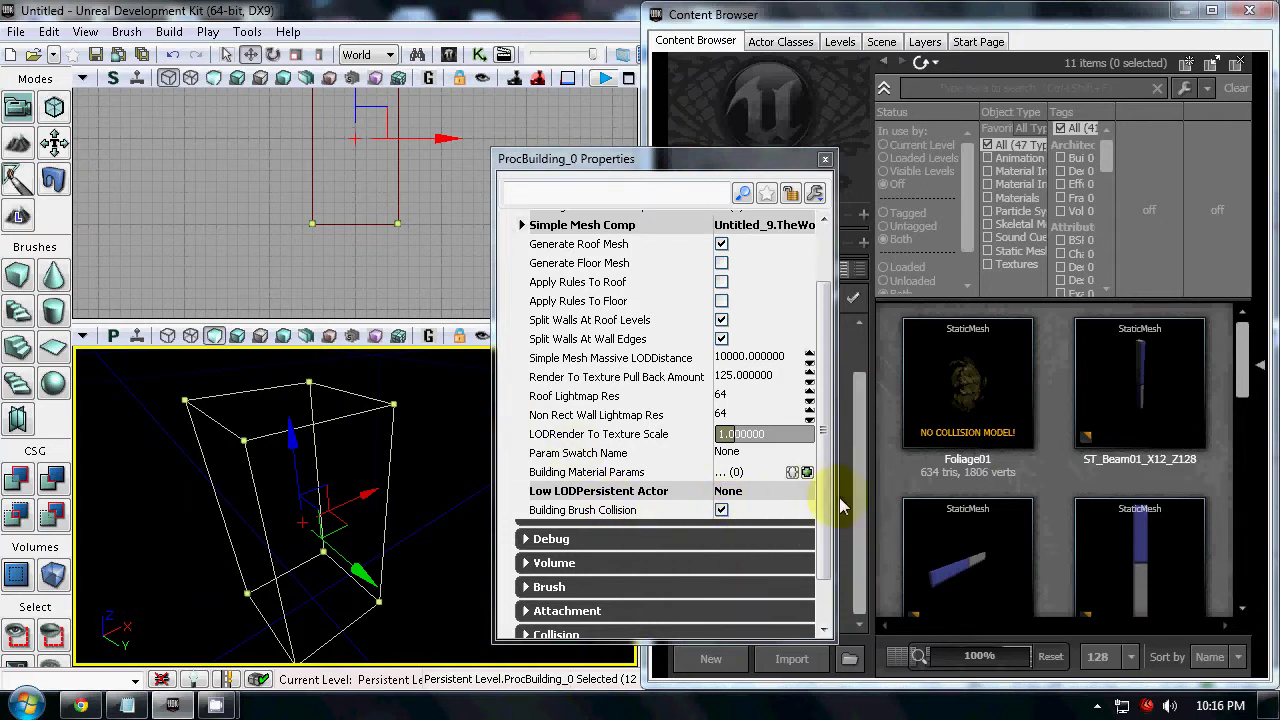
drag(836, 400, 838, 350)
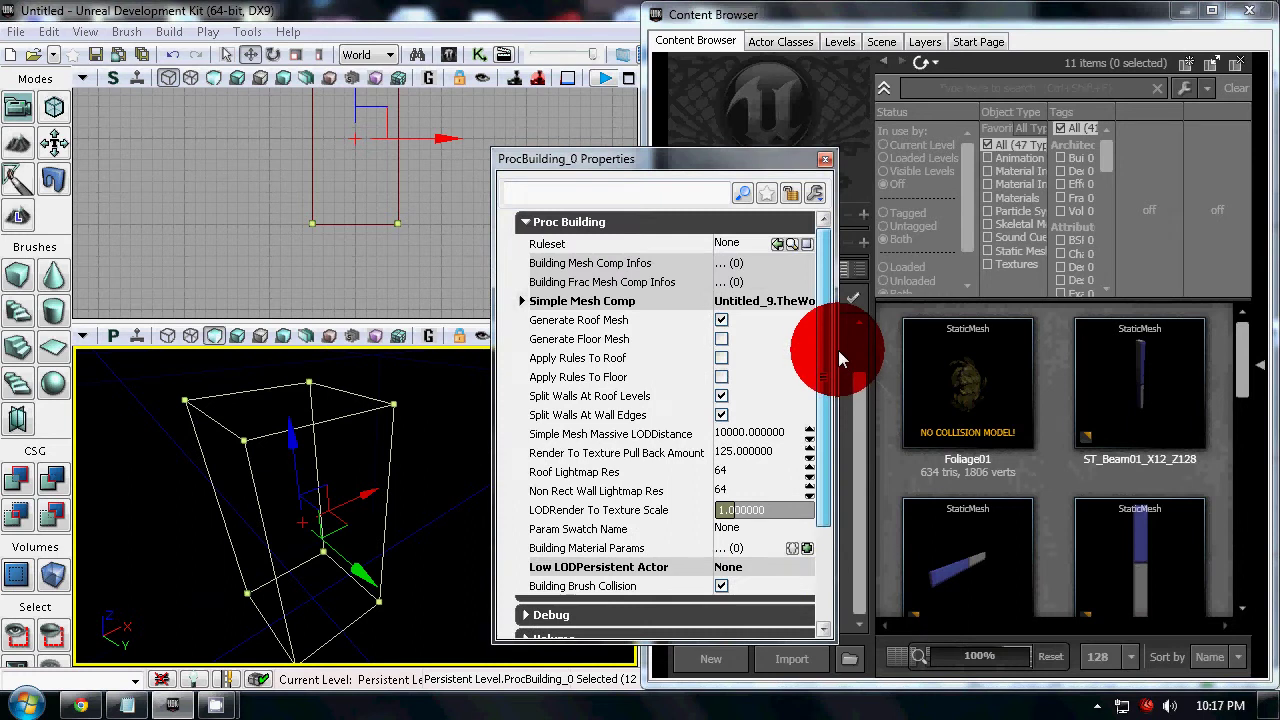
Close the volume's properties and start a new ProcBuildingRuleset asset with package Tutorial and grouping Rulesets.
click(826, 161)
right_click(1060, 478)
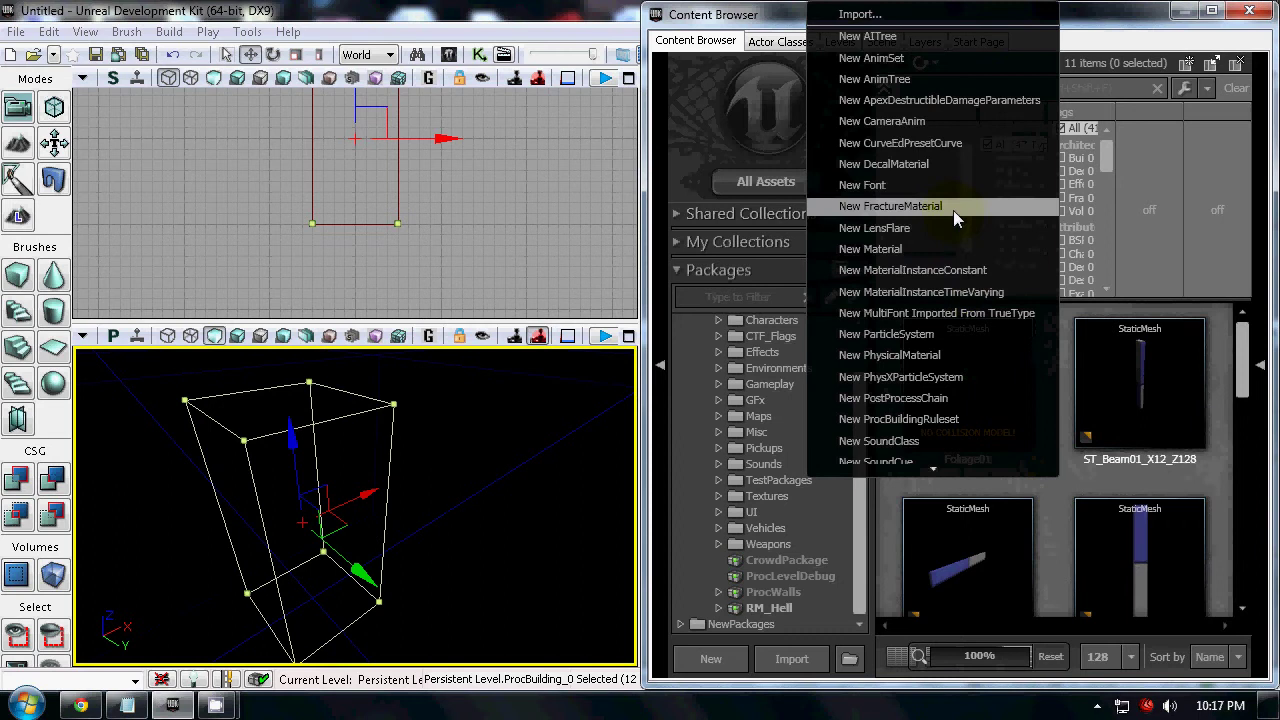
scroll(968, 270, down, 2)
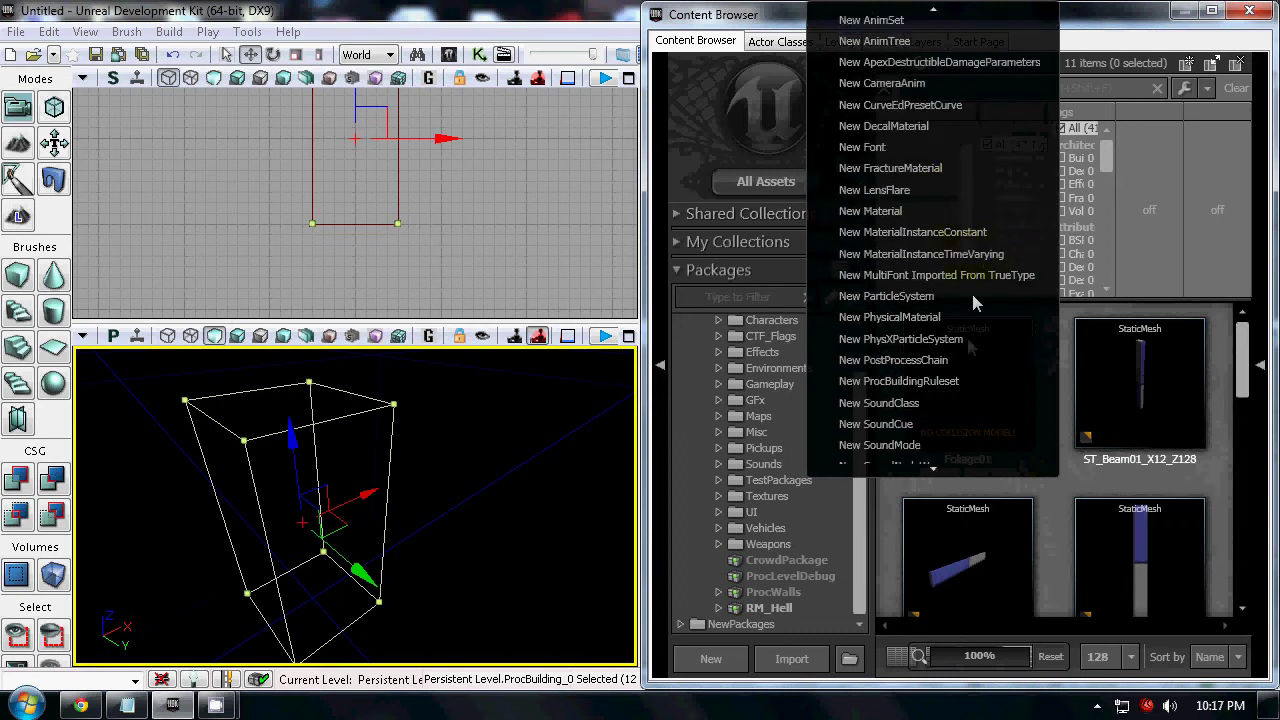
click(922, 381)
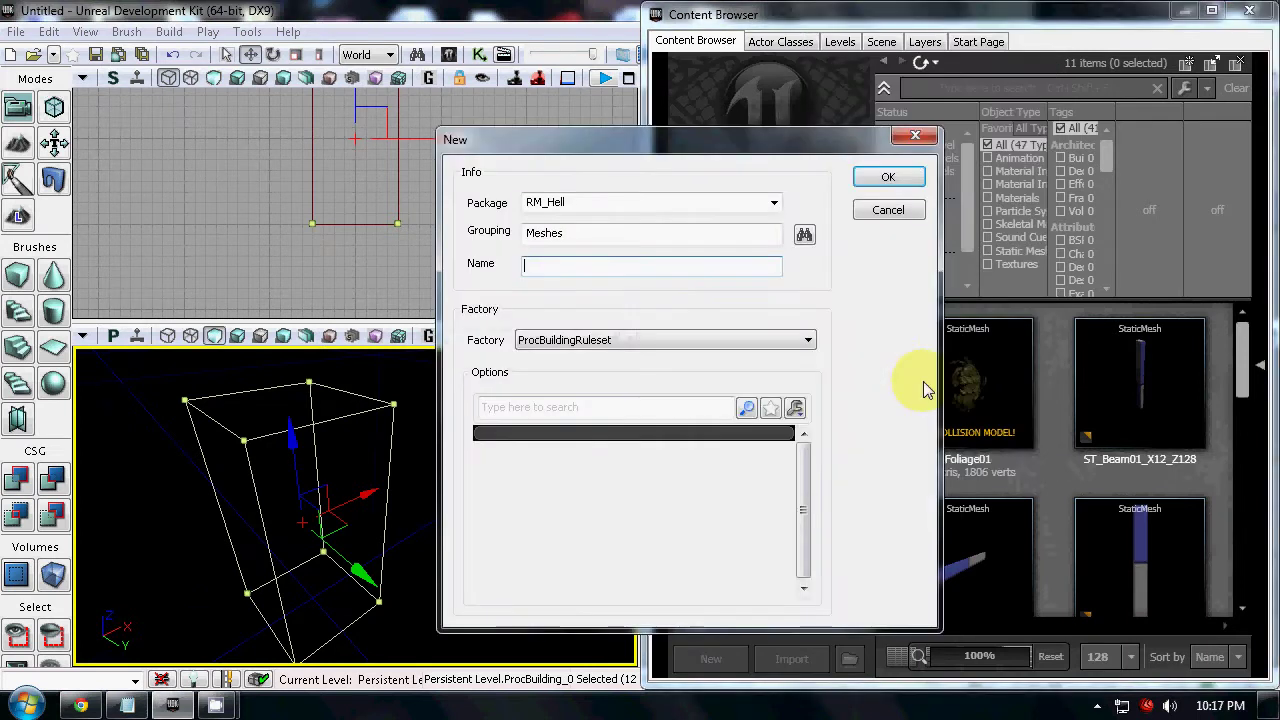
drag(598, 204, 405, 200)
key(BackSpace)
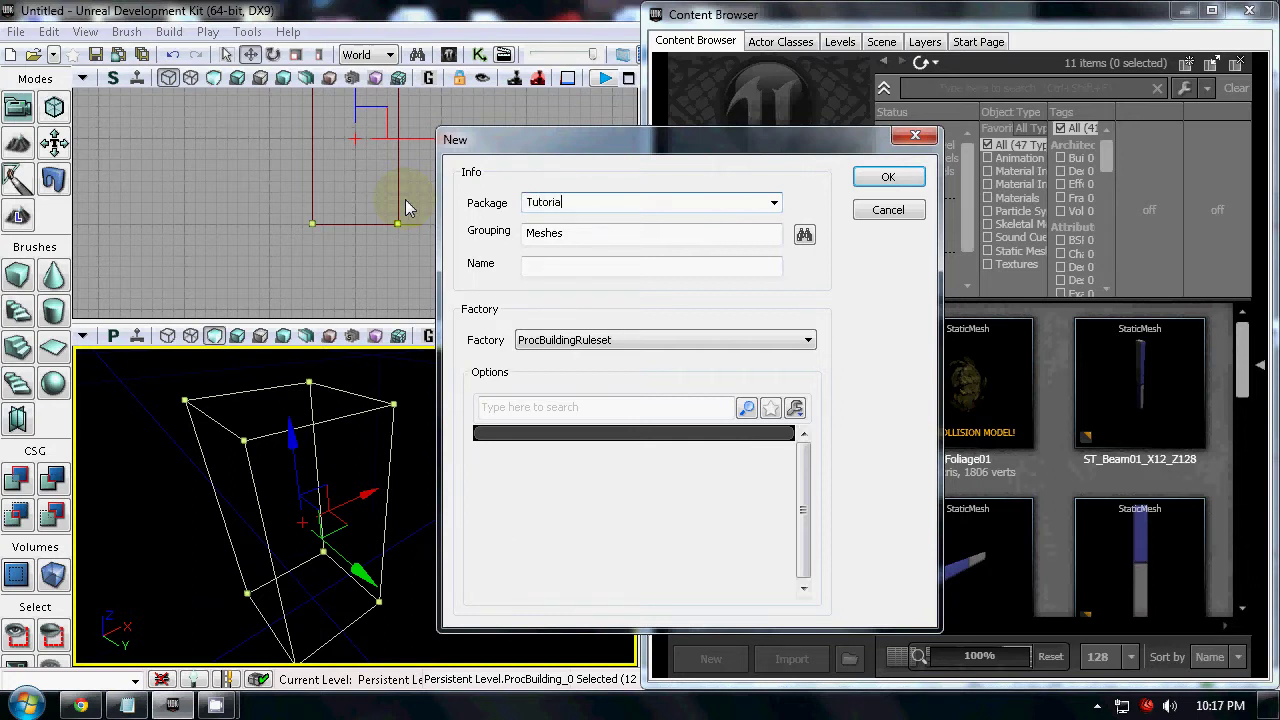
drag(571, 236, 425, 238)
text(Rul)
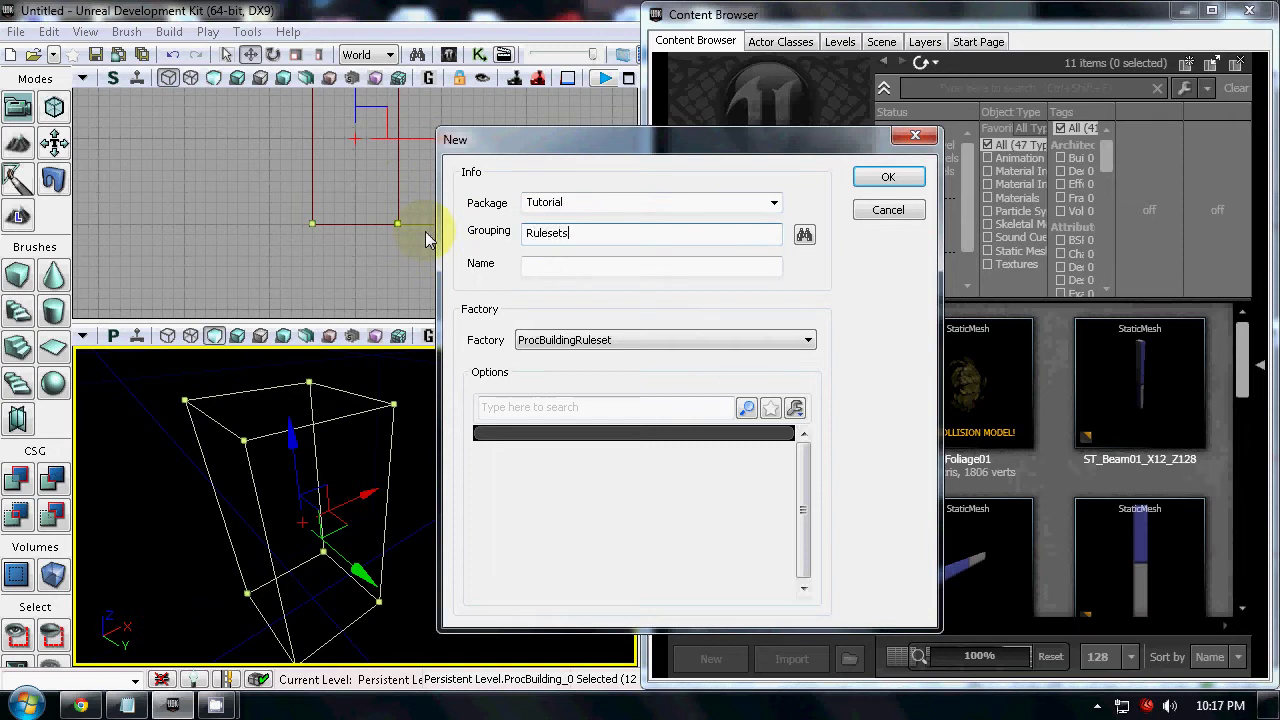
Name the asset TutorialRuleset01, keep ProcBuildingRuleset as its factory and create it.
click(535, 270)
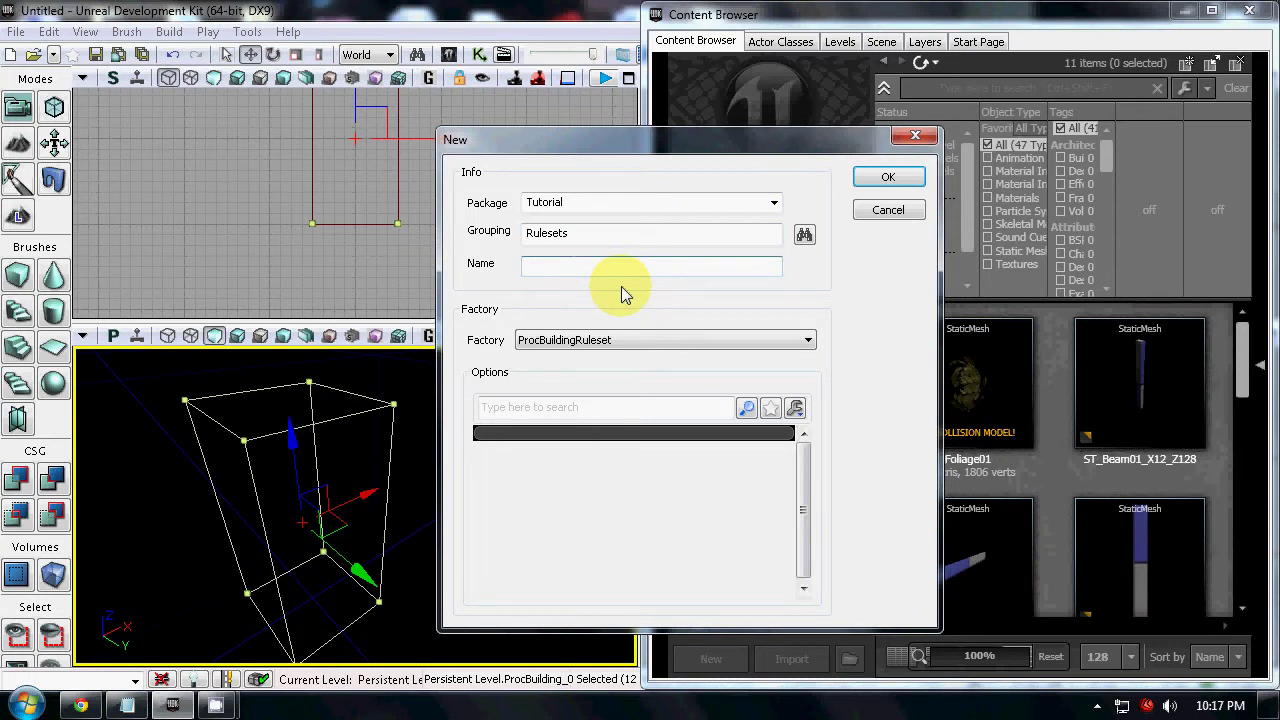
text(TutorialRuleset01)
click(573, 341)
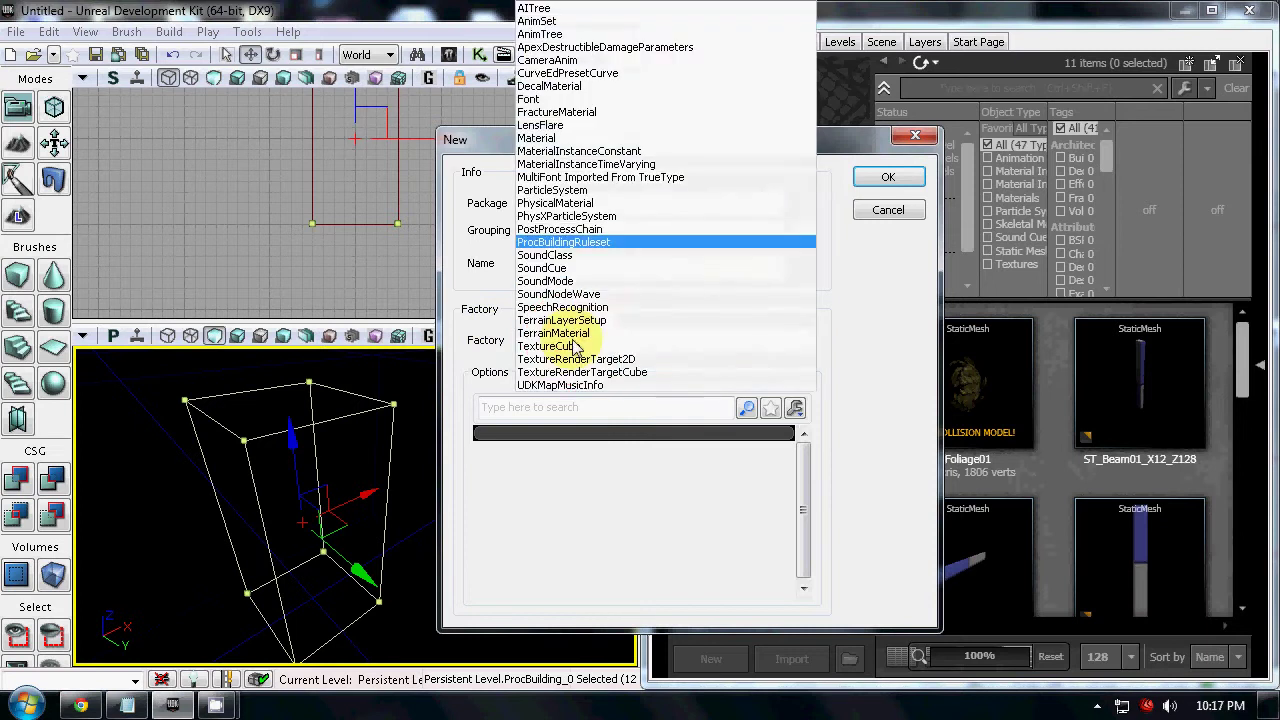
click(565, 243)
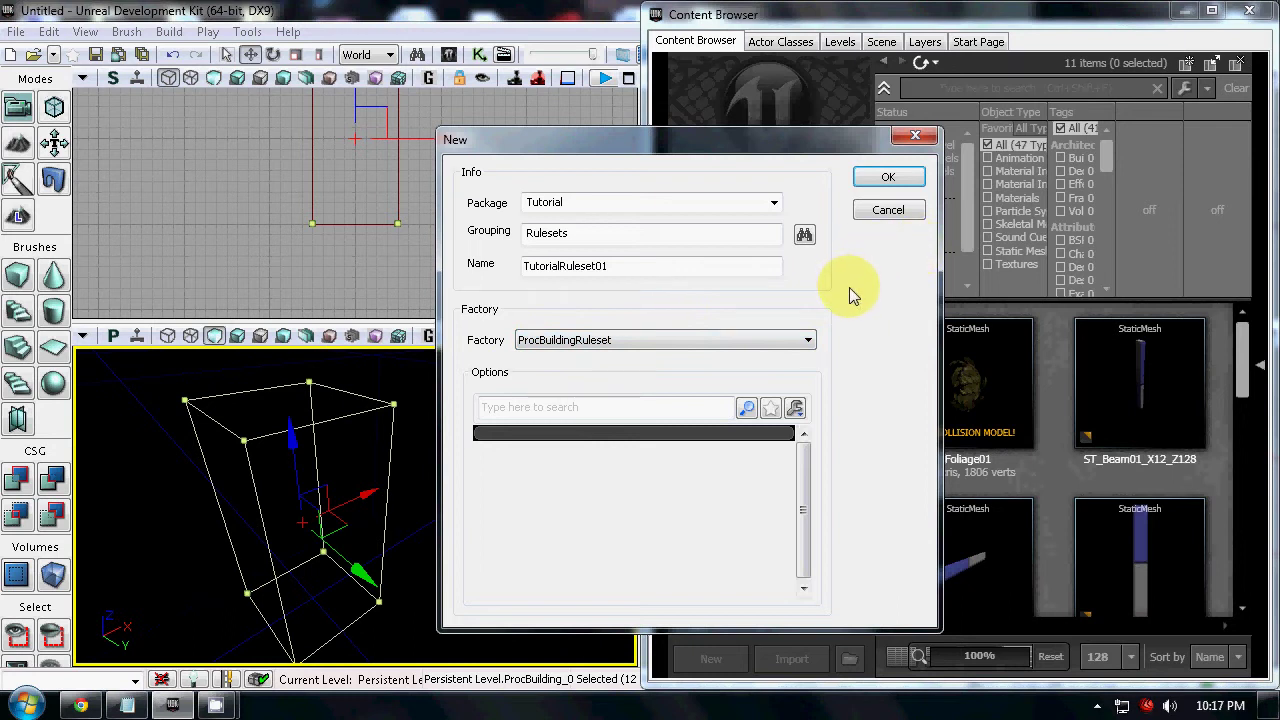
click(885, 178)
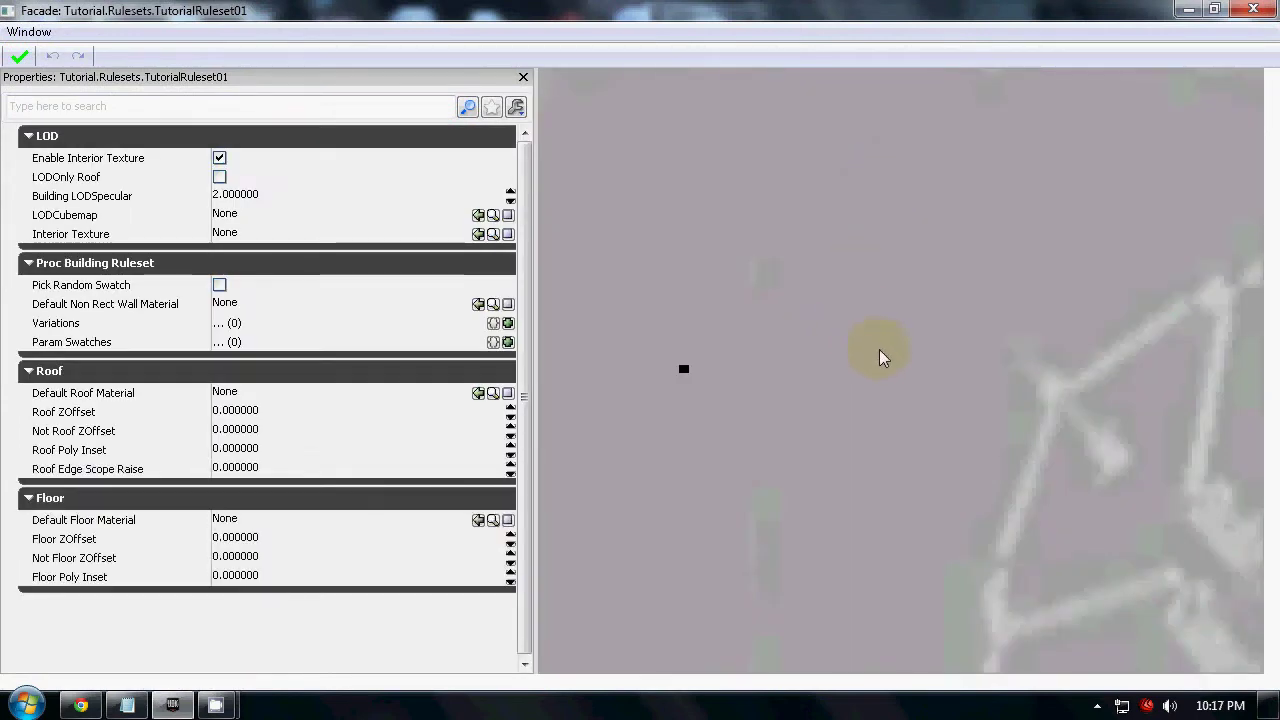
Narrow the properties pane of the ruleset's Facade editor to give the graph area more room.
drag(835, 319, 840, 337)
click(534, 361)
drag(534, 361, 297, 344)
click(579, 368)
mouse_move(579, 368)
mouse_down()
mouse_move(550, 367)
mouse_move(544, 391)
mouse_up()
mouse_move(632, 402)
mouse_down()
mouse_move(598, 401)
mouse_move(605, 385)
mouse_up()
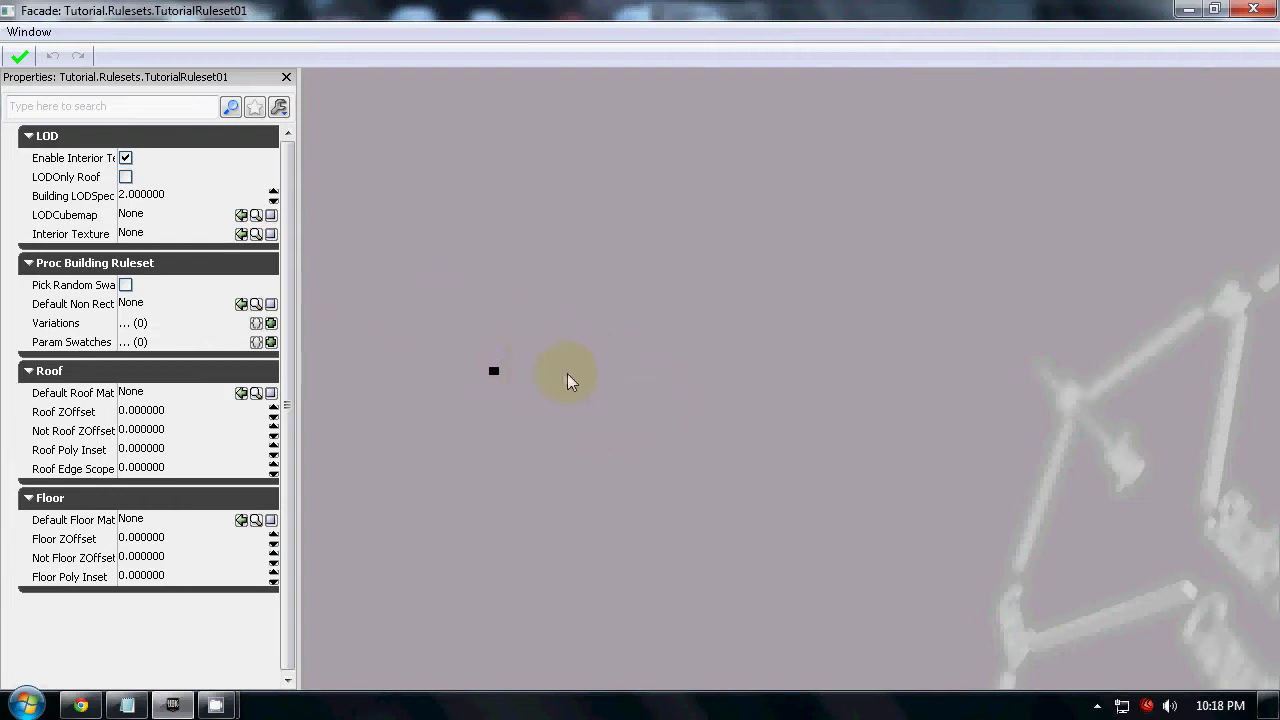
drag(330, 12, 333, 79)
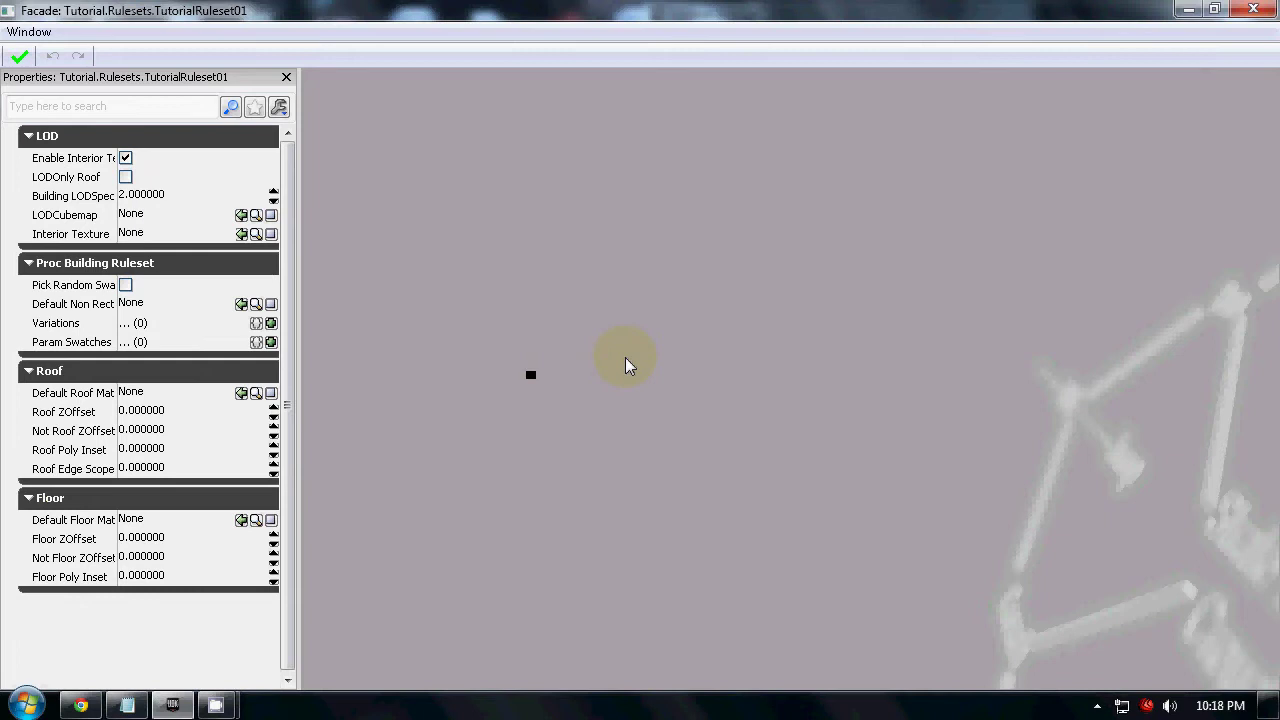
Widen the property name column and examine the ruleset's default non-rectangular wall, roof and floor material settings.
drag(116, 178, 160, 510)
click(190, 308)
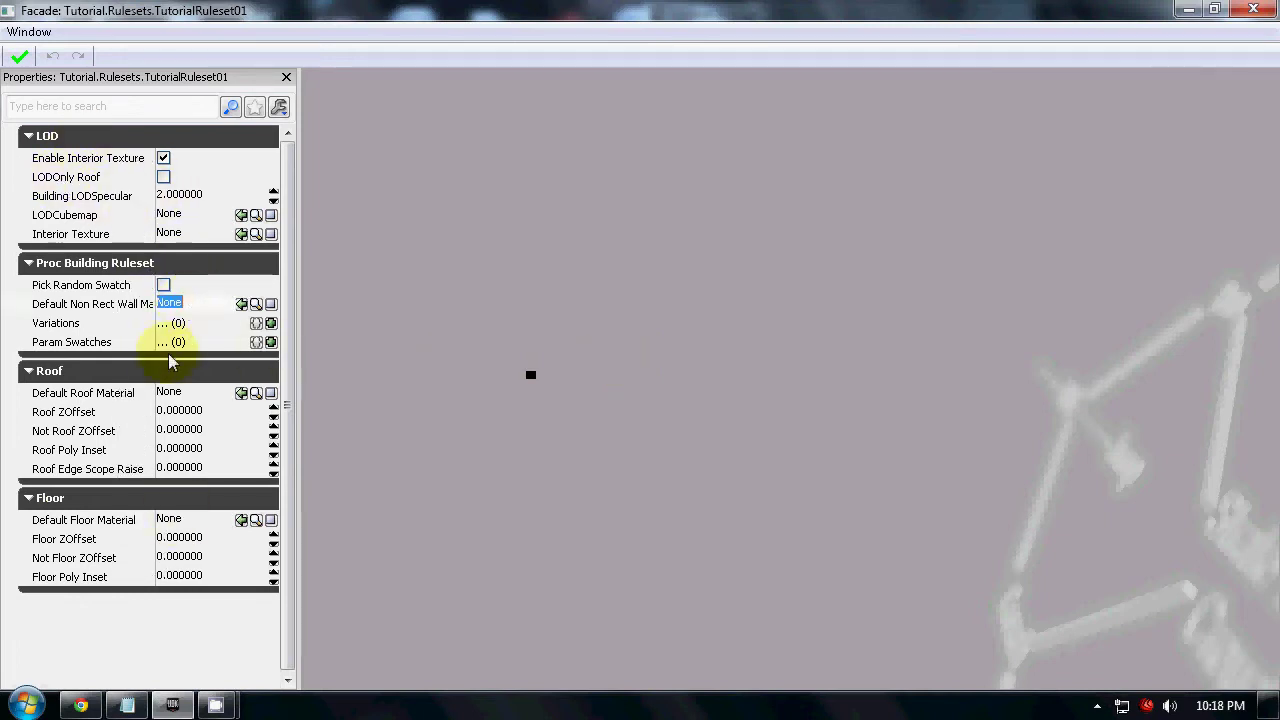
click(174, 394)
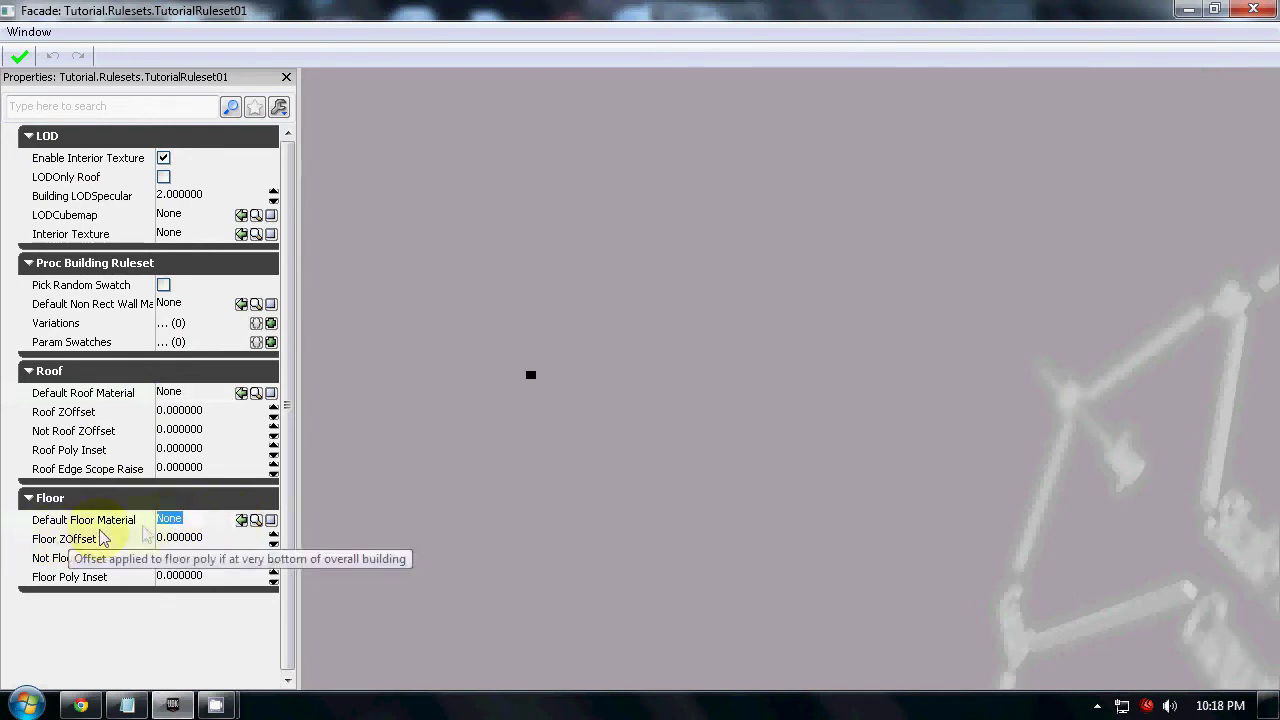
click(169, 391)
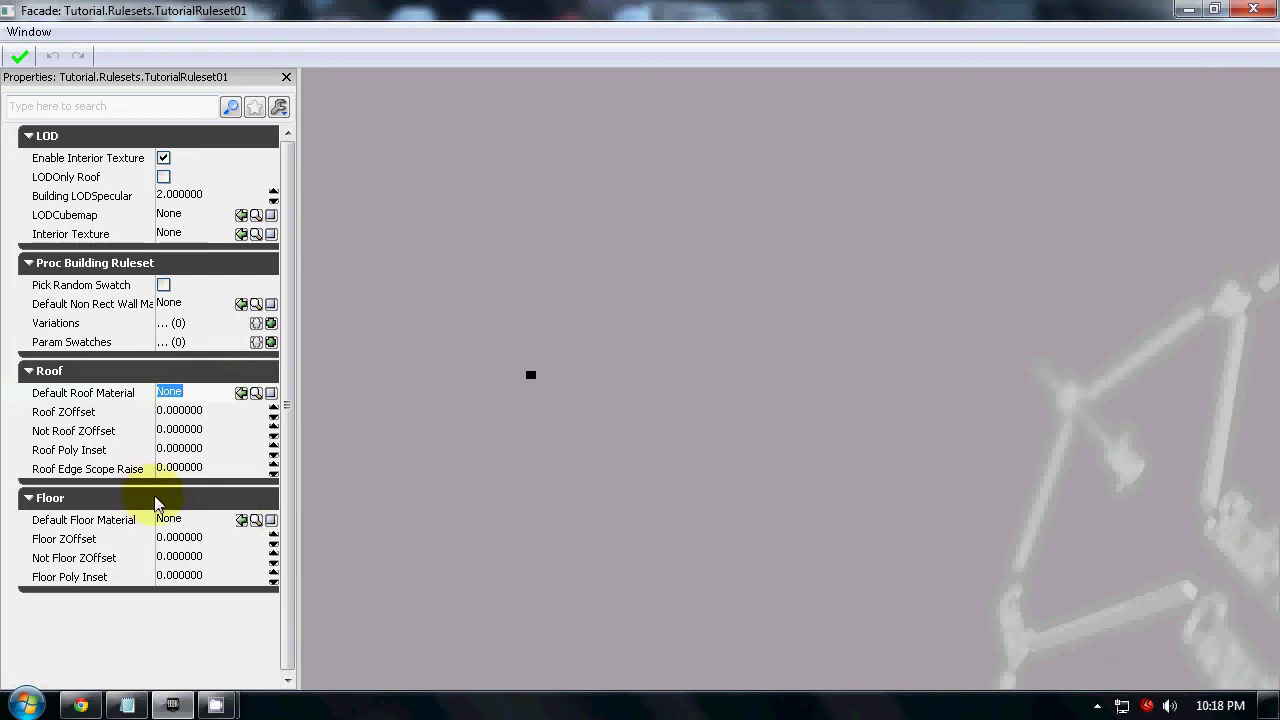
click(641, 442)
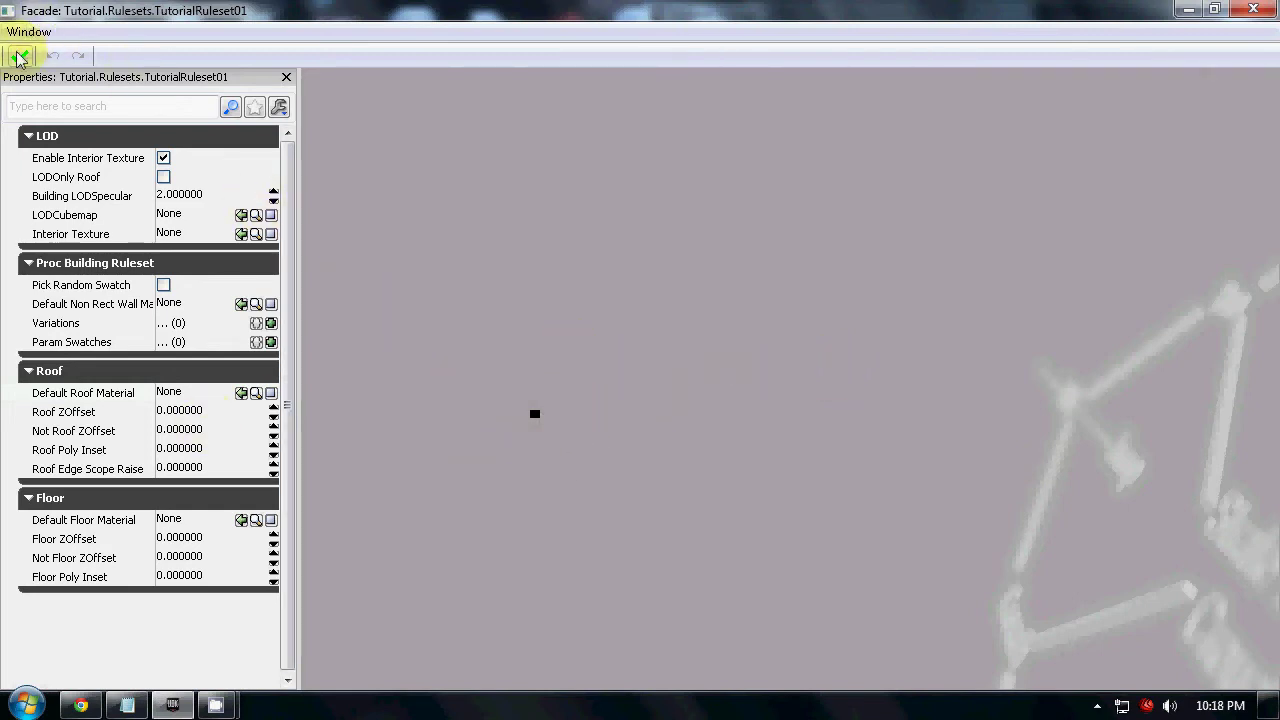
Close the ruleset's Facade editor and open the properties of the ProcBuilding volume.
click(1254, 10)
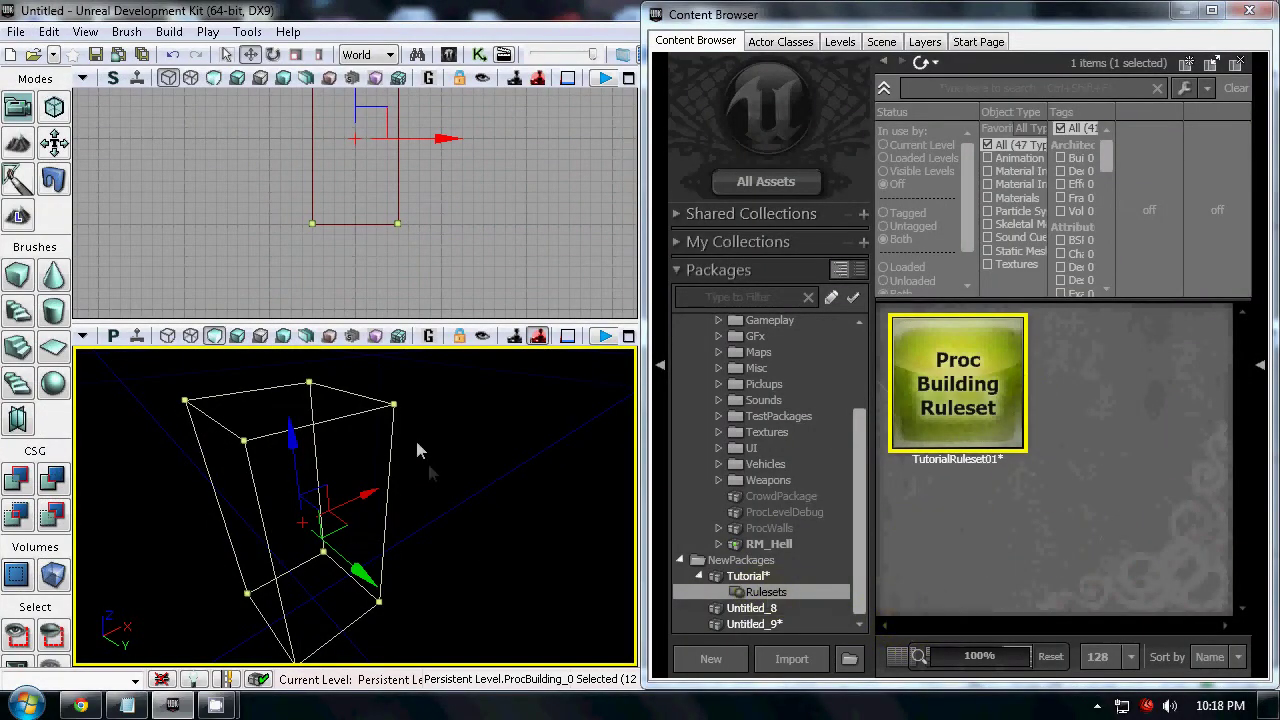
double_click(378, 414)
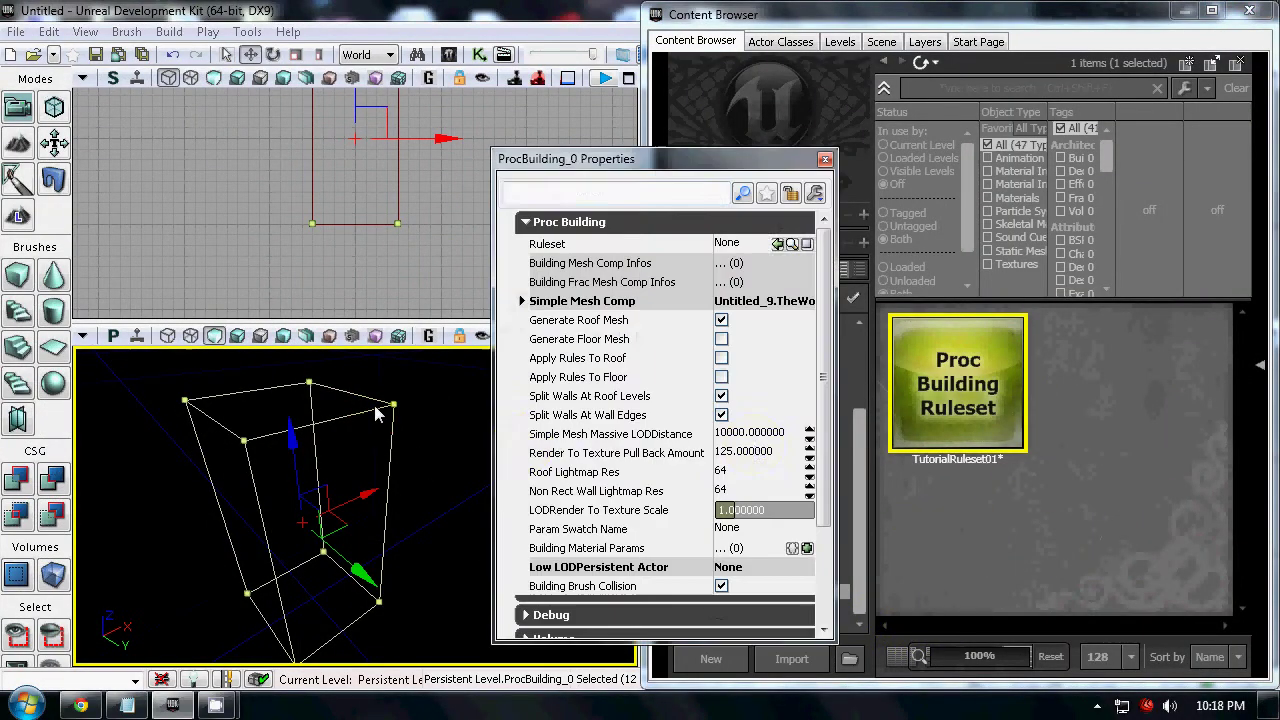
drag(623, 163, 460, 171)
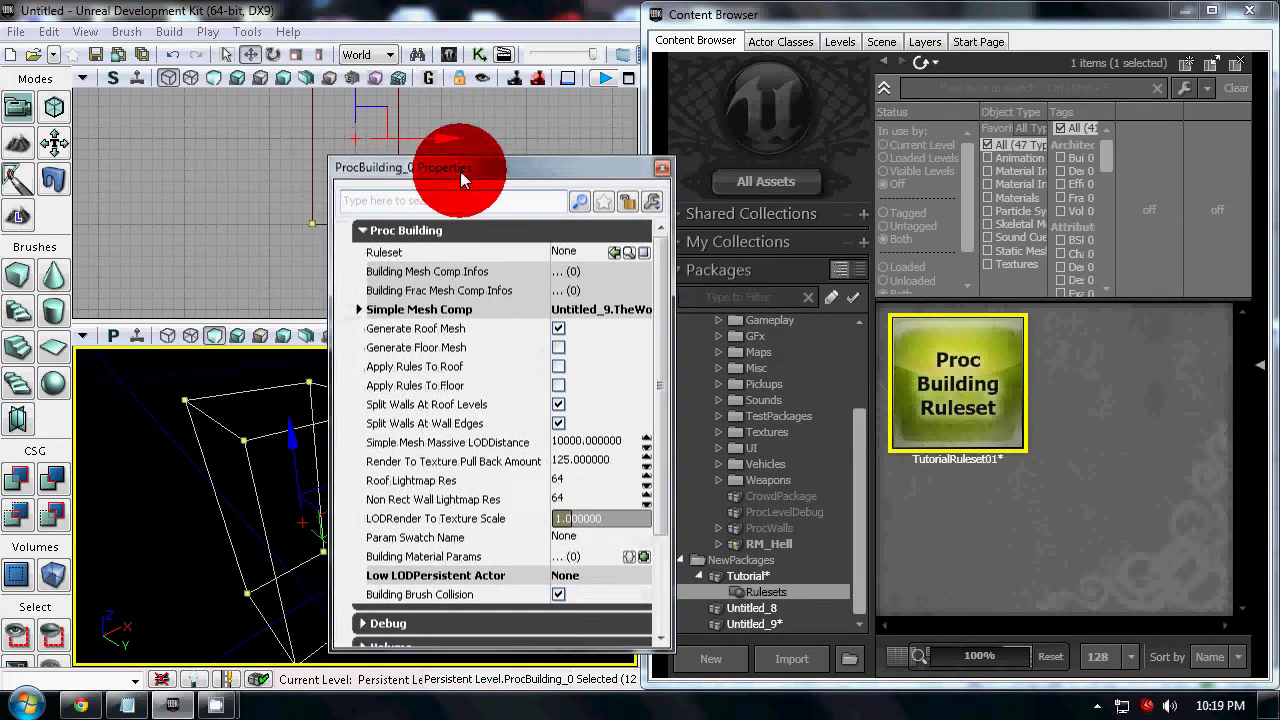
click(661, 169)
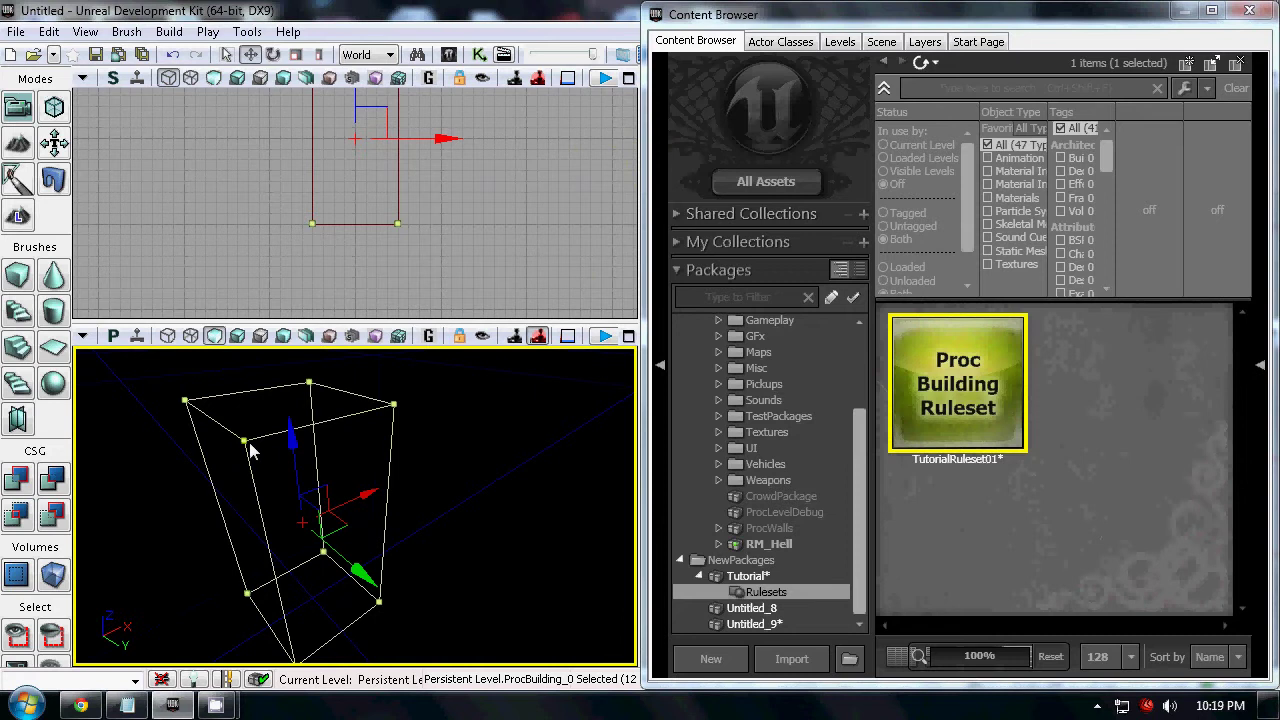
right_click(249, 464)
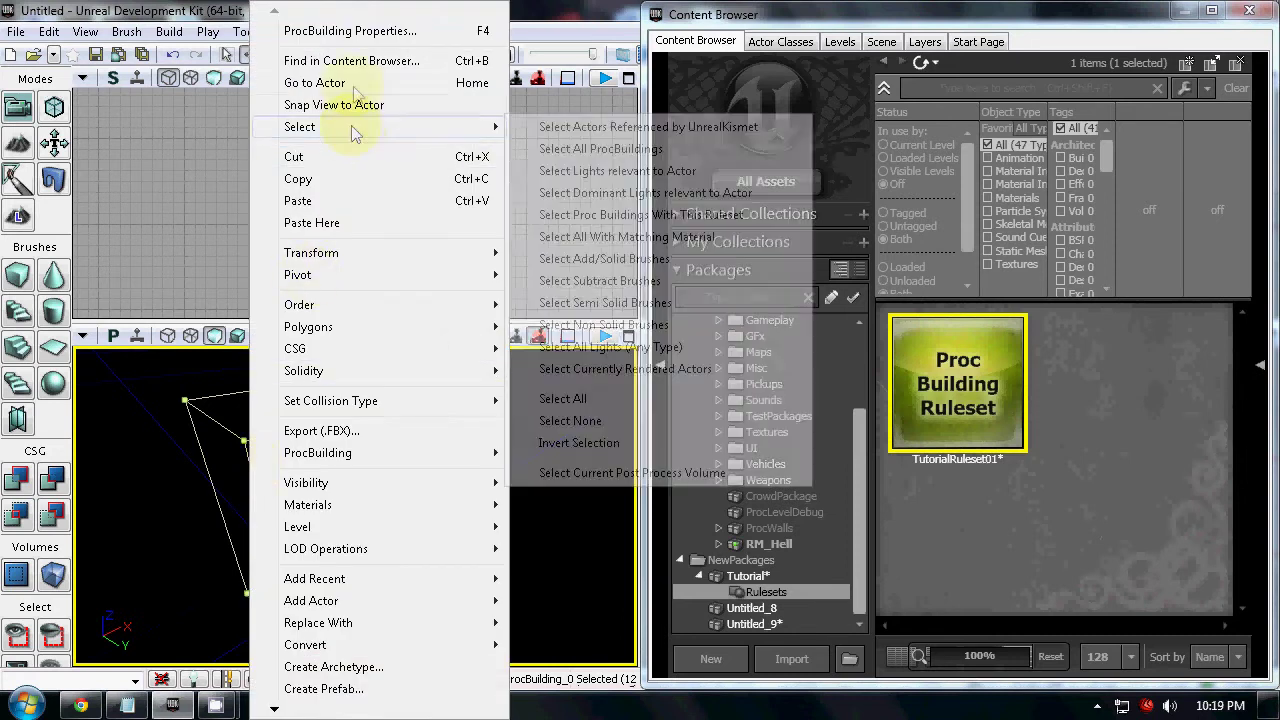
click(380, 42)
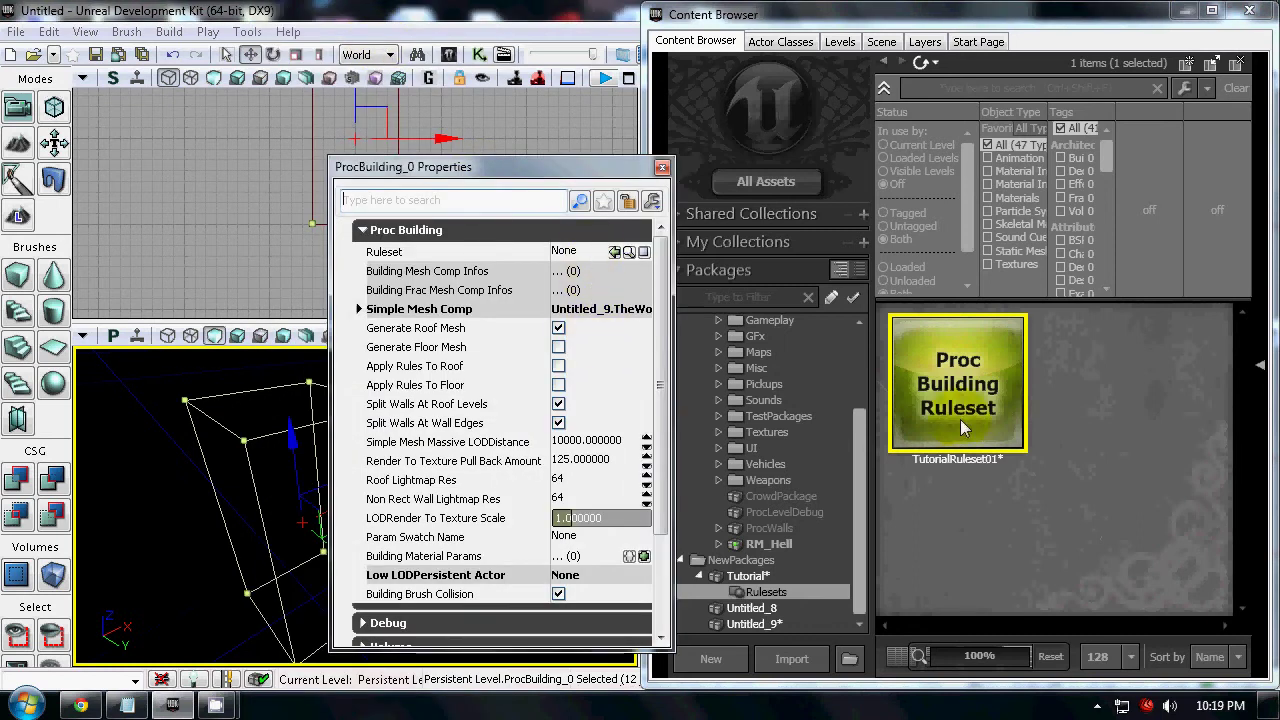
Assign TutorialRuleset01 as the ProcBuilding volume's Ruleset and close its properties.
click(988, 405)
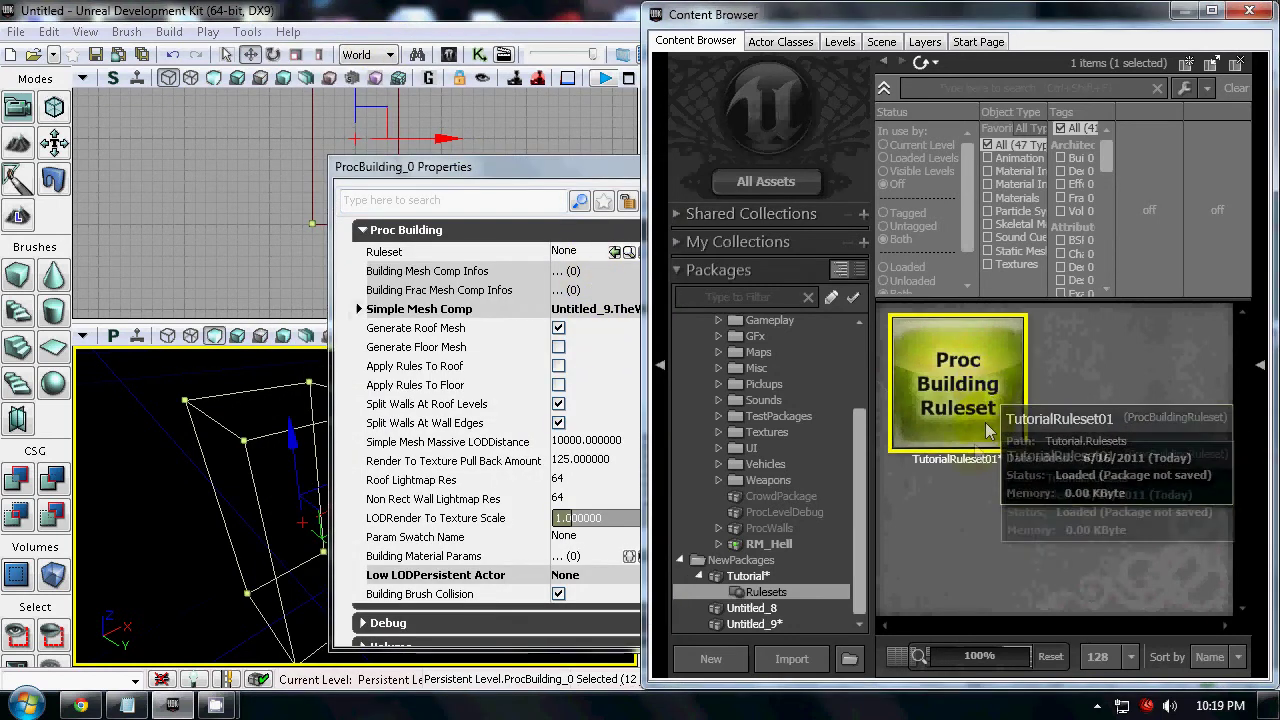
click(614, 252)
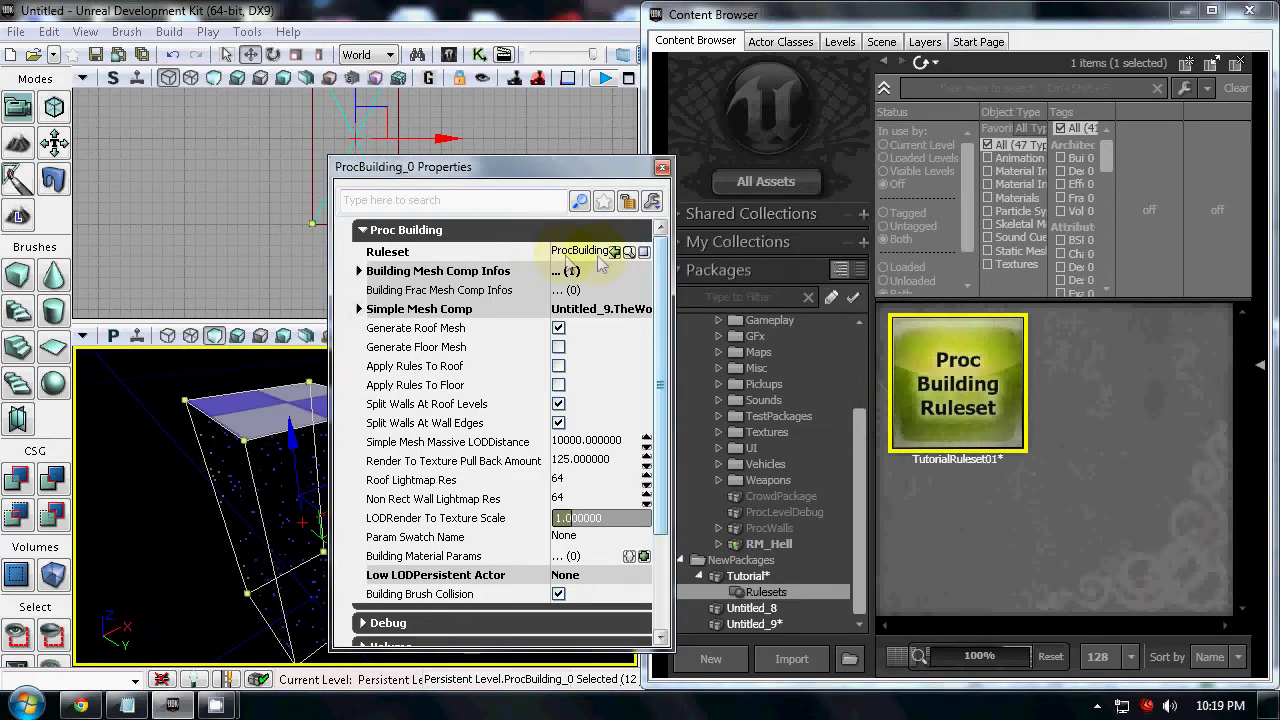
click(661, 167)
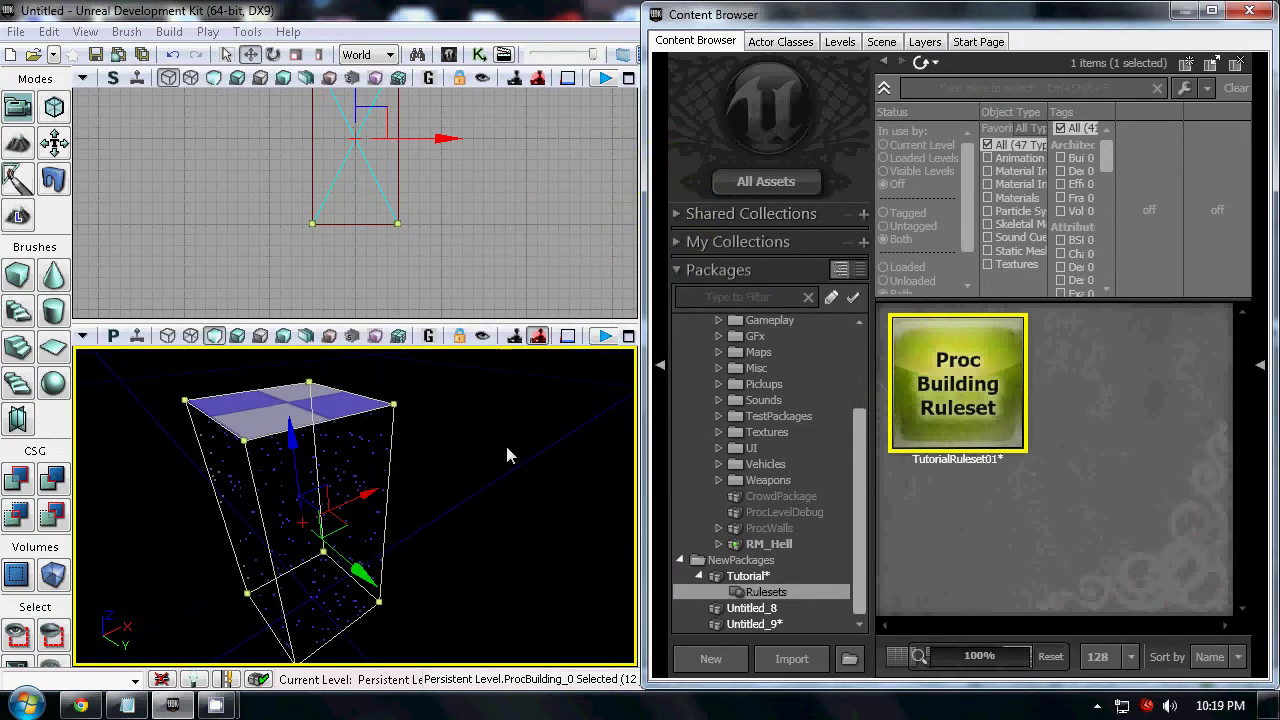
Turn on Generate Floor Mesh for the ProcBuilding volume and view the building from below.
scroll(545, 538, up, 3)
mouse_move(557, 545)
right_down()
mouse_move(306, 417)
mouse_move(366, 600)
right_up()
mouse_move(366, 600)
mouse_down()
mouse_move(411, 677)
mouse_move(435, 467)
mouse_move(409, 437)
mouse_move(512, 470)
mouse_move(443, 340)
mouse_move(531, 602)
mouse_move(503, 471)
mouse_move(475, 464)
mouse_move(482, 485)
mouse_move(340, 565)
mouse_move(227, 602)
mouse_move(449, 580)
mouse_move(412, 606)
mouse_up()
click(399, 500)
click(244, 465)
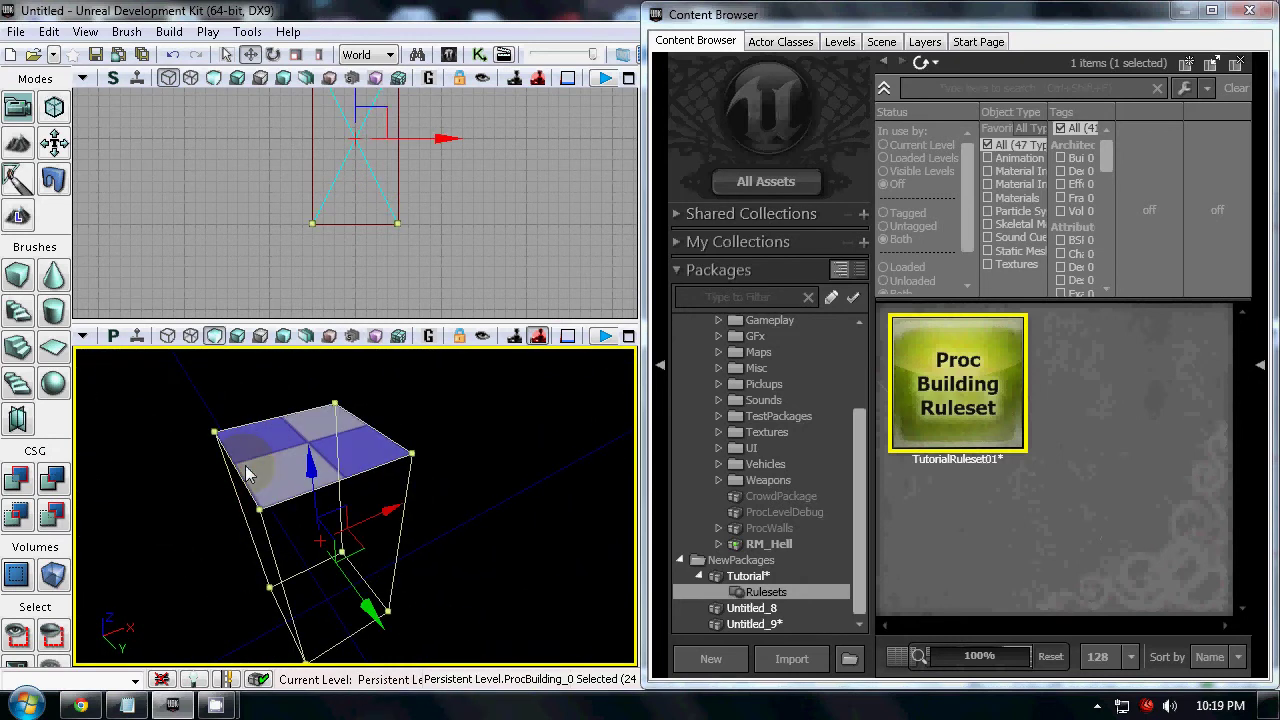
double_click(247, 475)
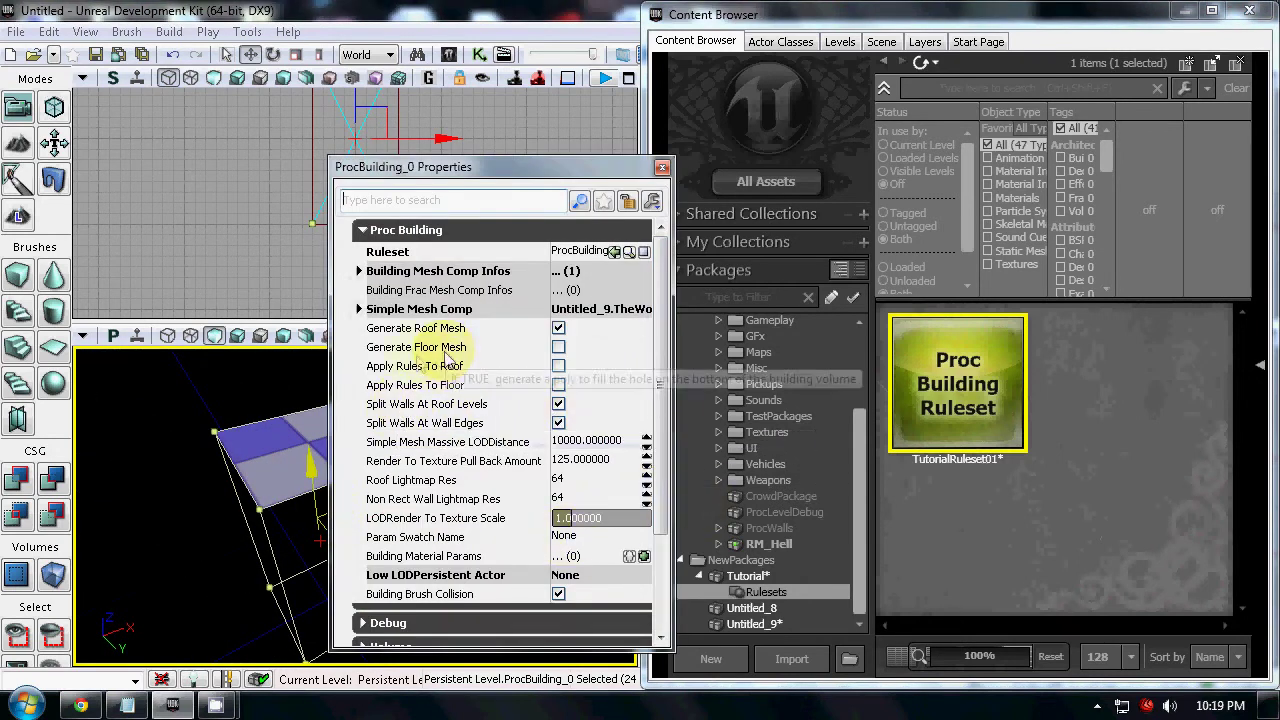
click(558, 347)
drag(571, 168, 761, 156)
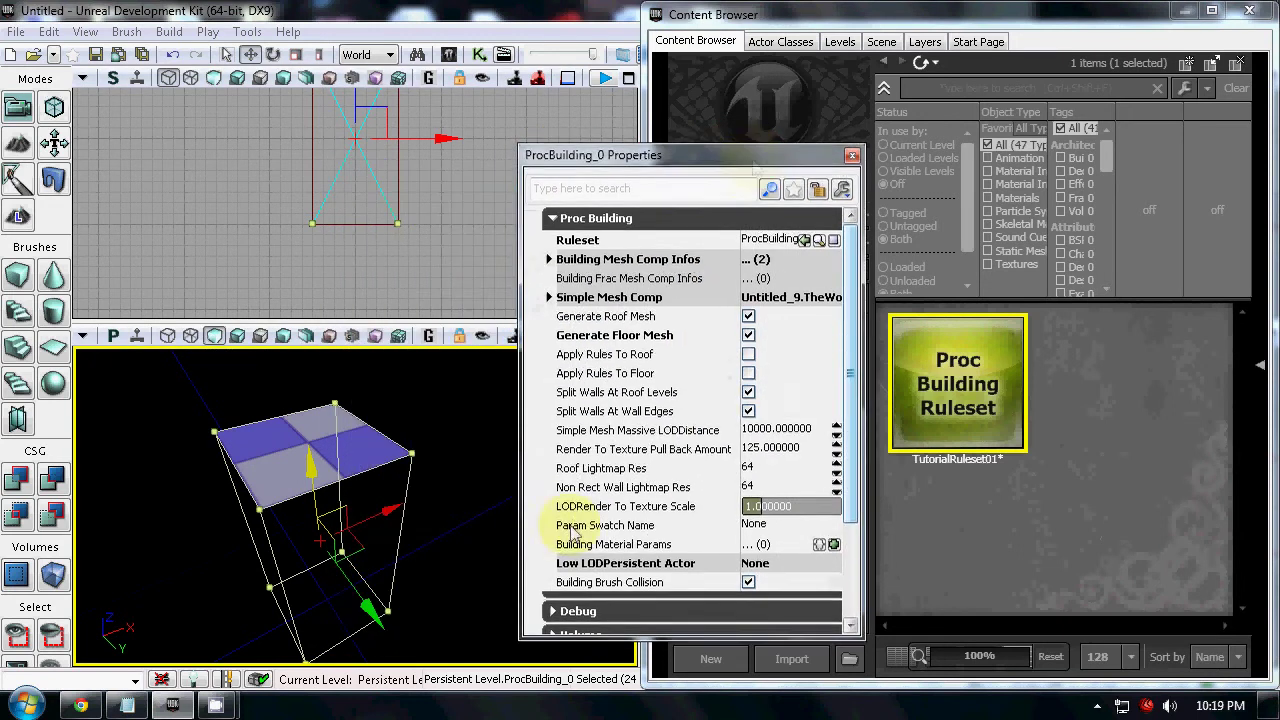
mouse_move(490, 516)
right_down()
mouse_move(509, 347)
mouse_move(512, 640)
mouse_move(509, 507)
mouse_move(496, 524)
right_up()
Turn off Generate Floor Mesh for the ProcBuilding volume and close its properties.
click(748, 335)
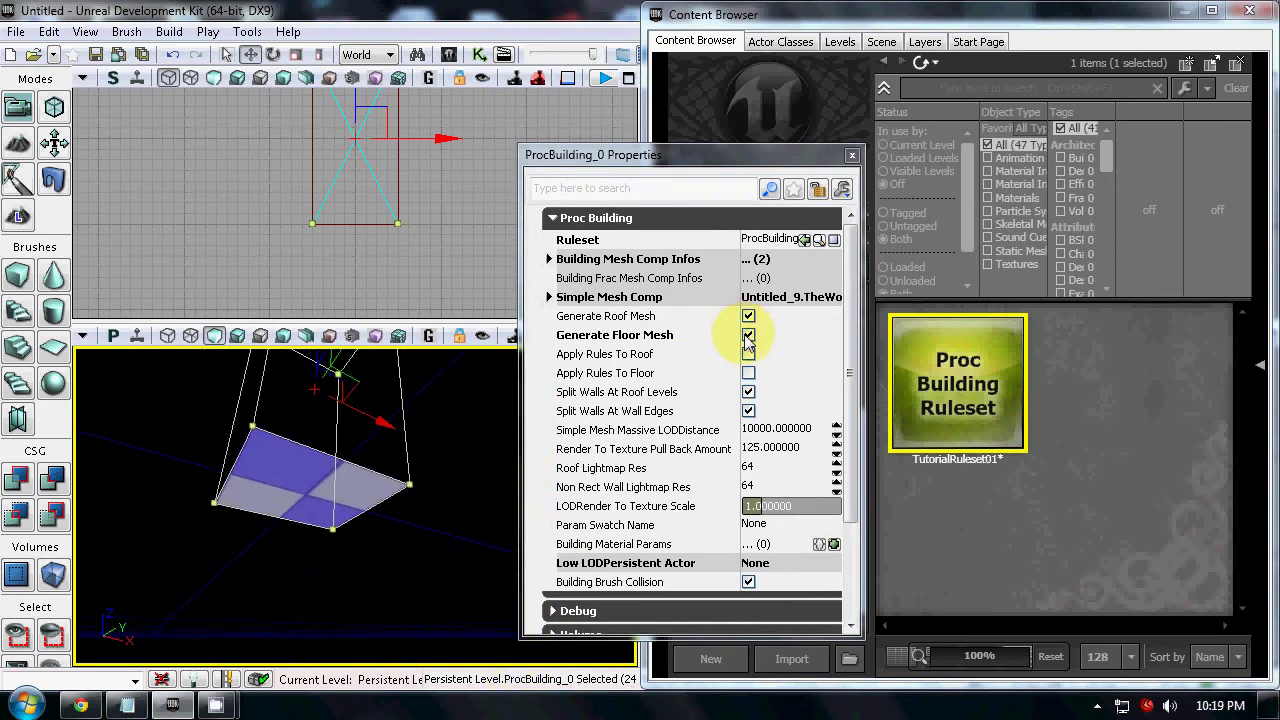
mouse_move(418, 542)
right_down()
mouse_move(486, 356)
mouse_move(493, 481)
mouse_move(501, 342)
mouse_move(519, 427)
mouse_move(496, 515)
mouse_move(530, 626)
right_up()
click(851, 155)
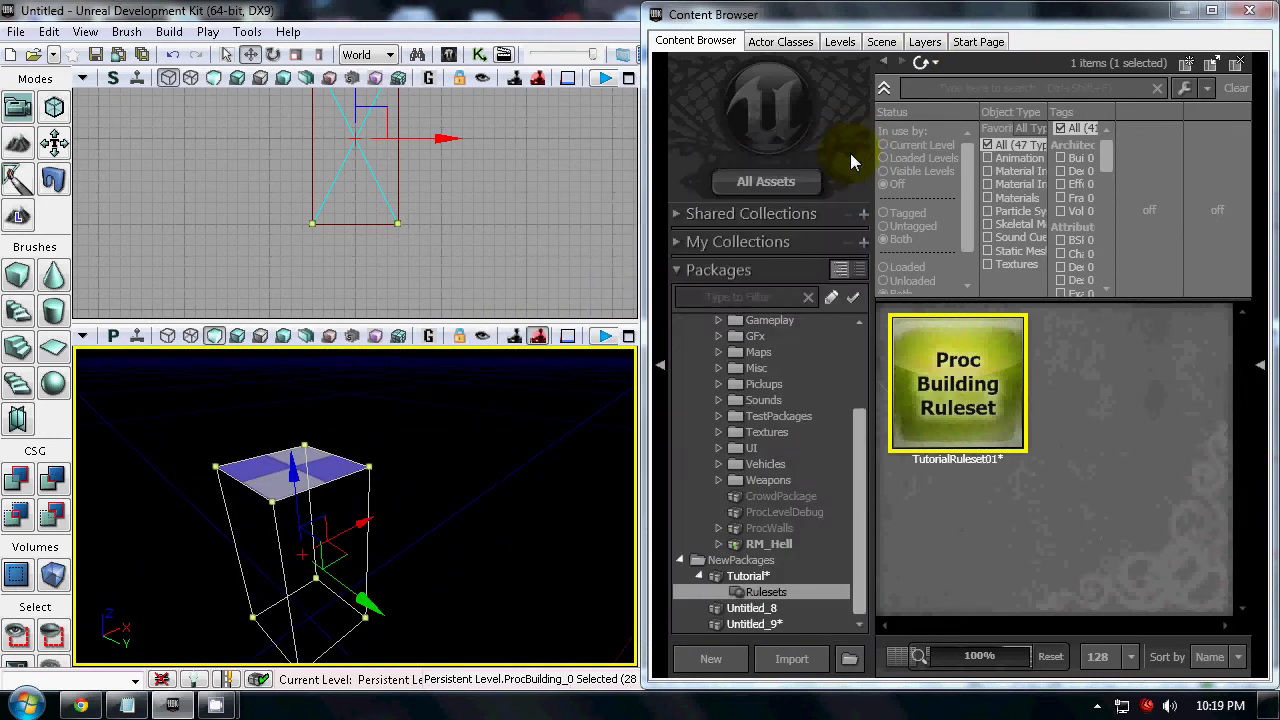
Review the commands for regenerating ProcBuildings and generating building LOD textures without running any of them.
mouse_move(479, 534)
right_down()
mouse_move(464, 510)
mouse_move(524, 485)
right_up()
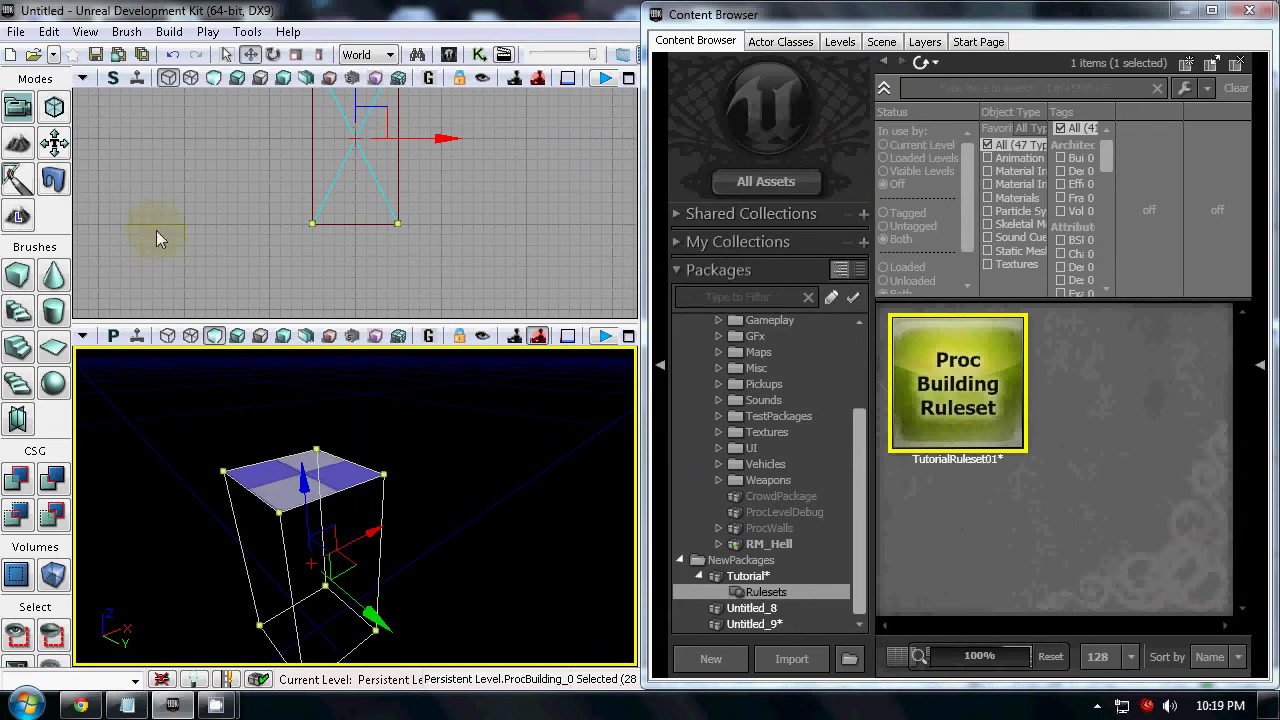
click(245, 32)
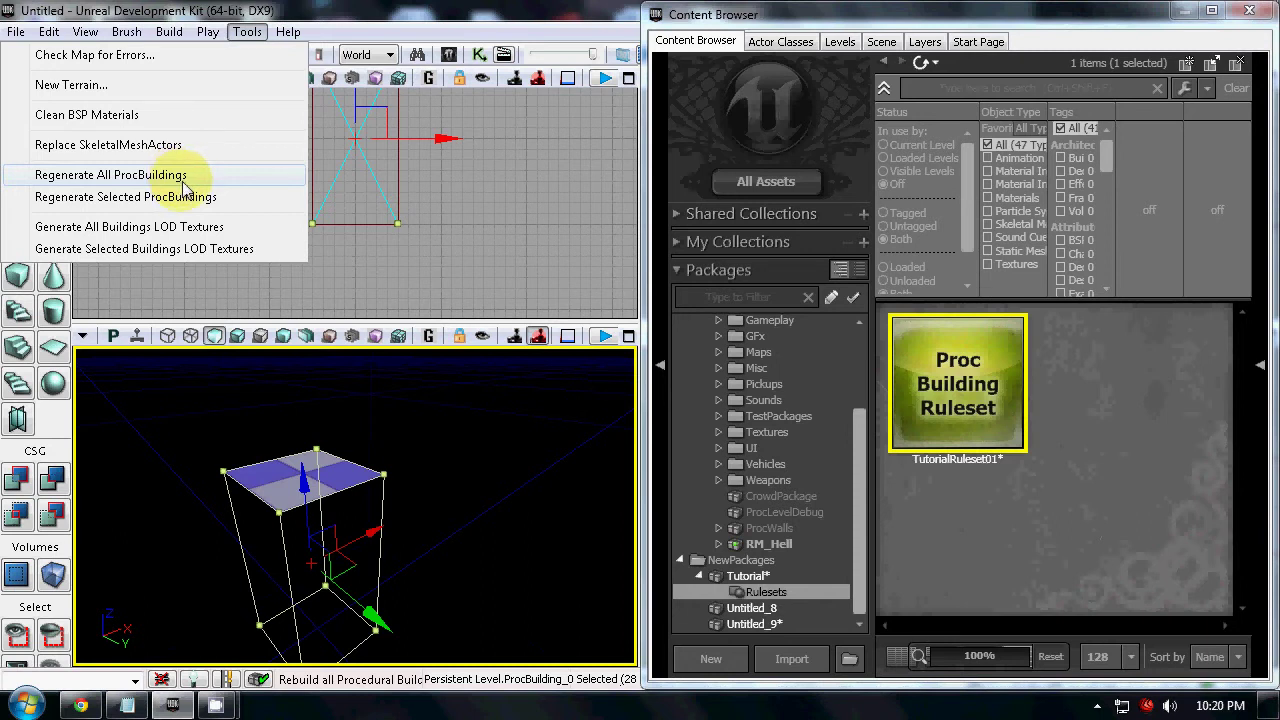
click(510, 505)
drag(491, 499, 451, 475)
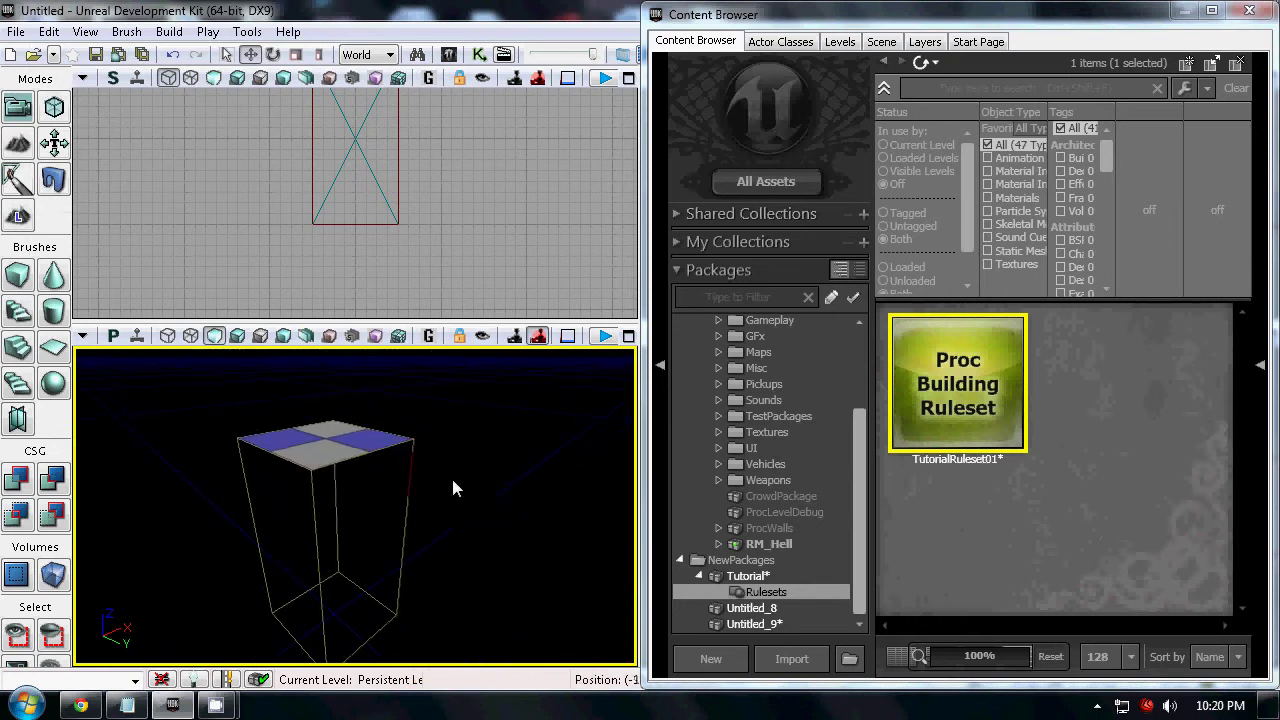
click(320, 466)
click(247, 31)
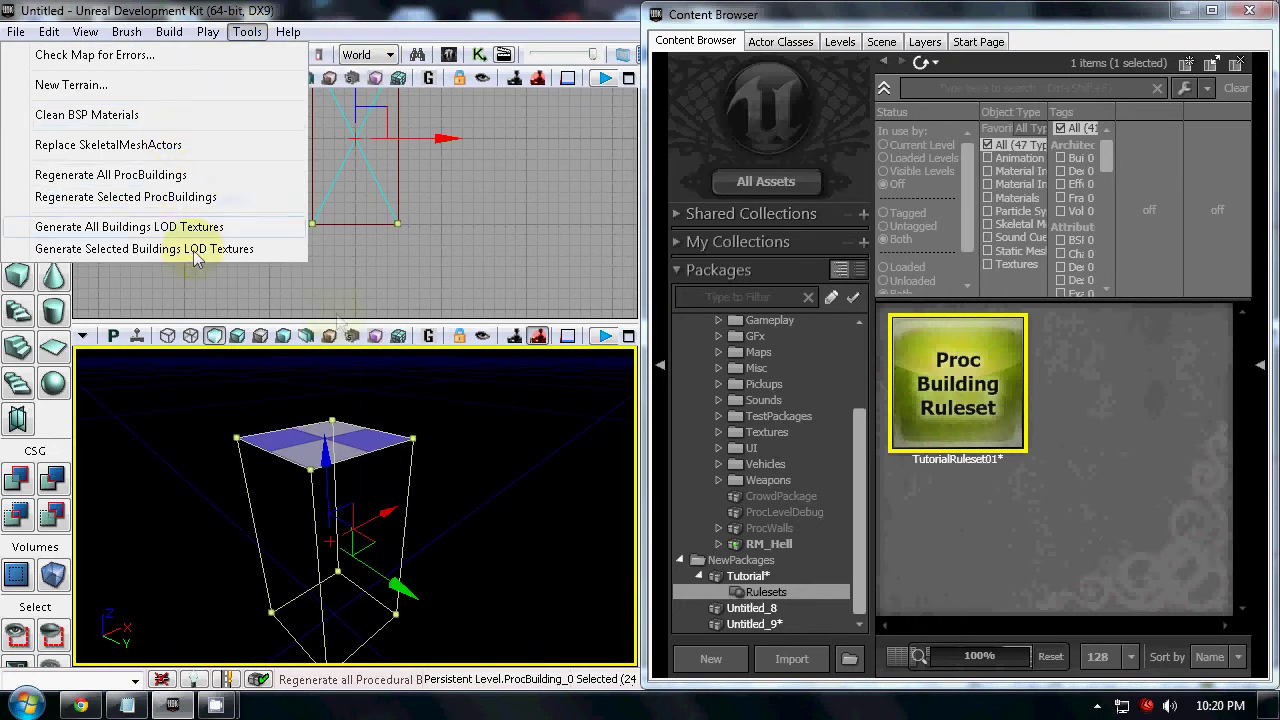
drag(566, 532, 601, 583)
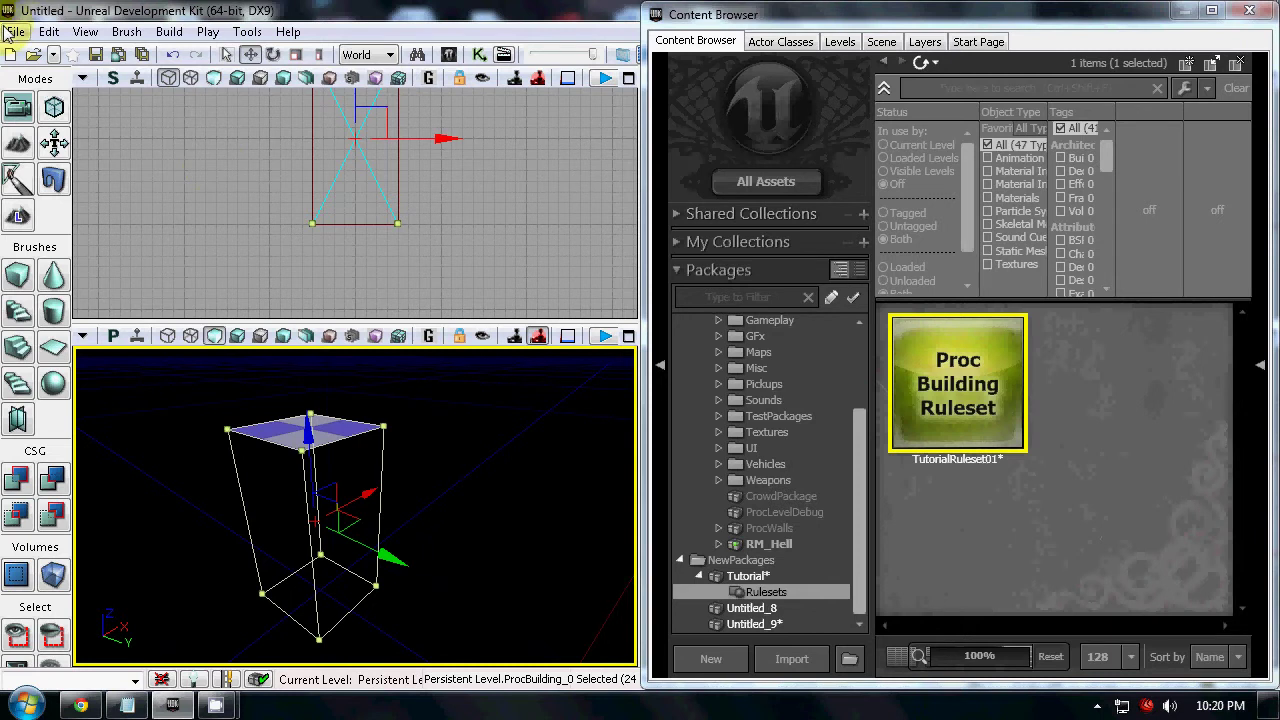
Save the Tutorial package as Tutorial.upk in a new folder named Tutorial inside the game's Content folder.
right_click(766, 578)
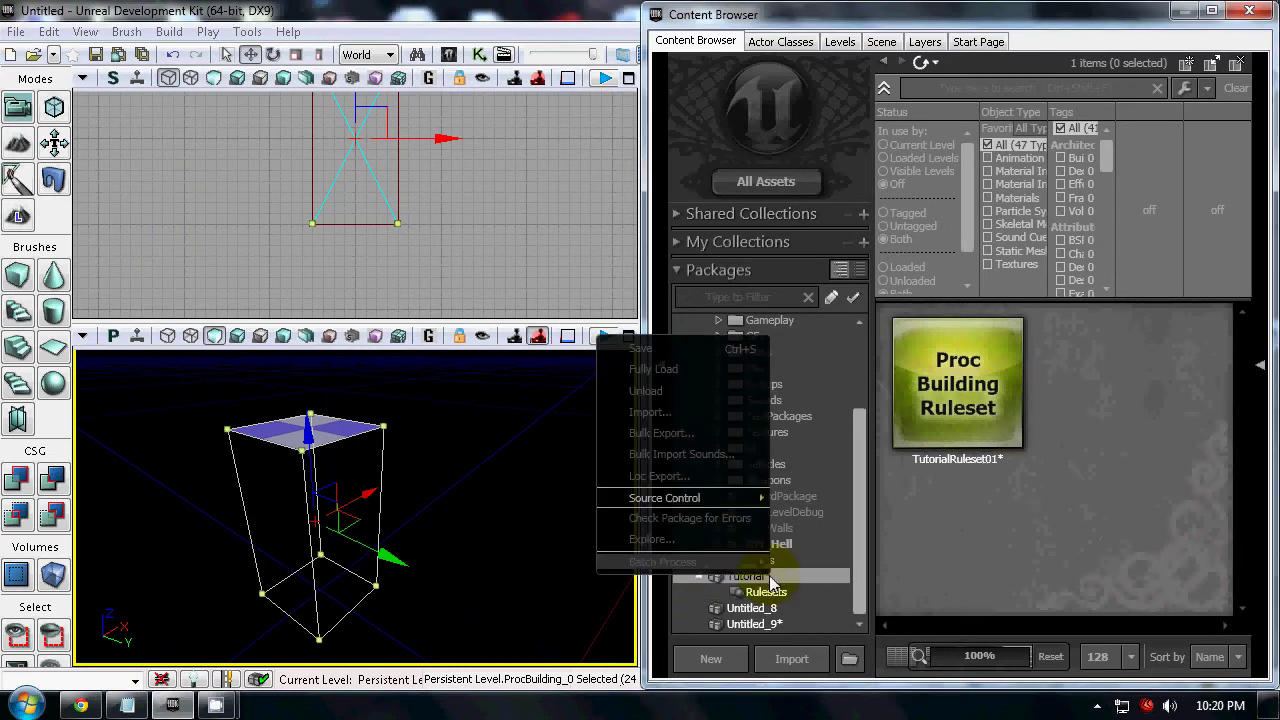
click(689, 348)
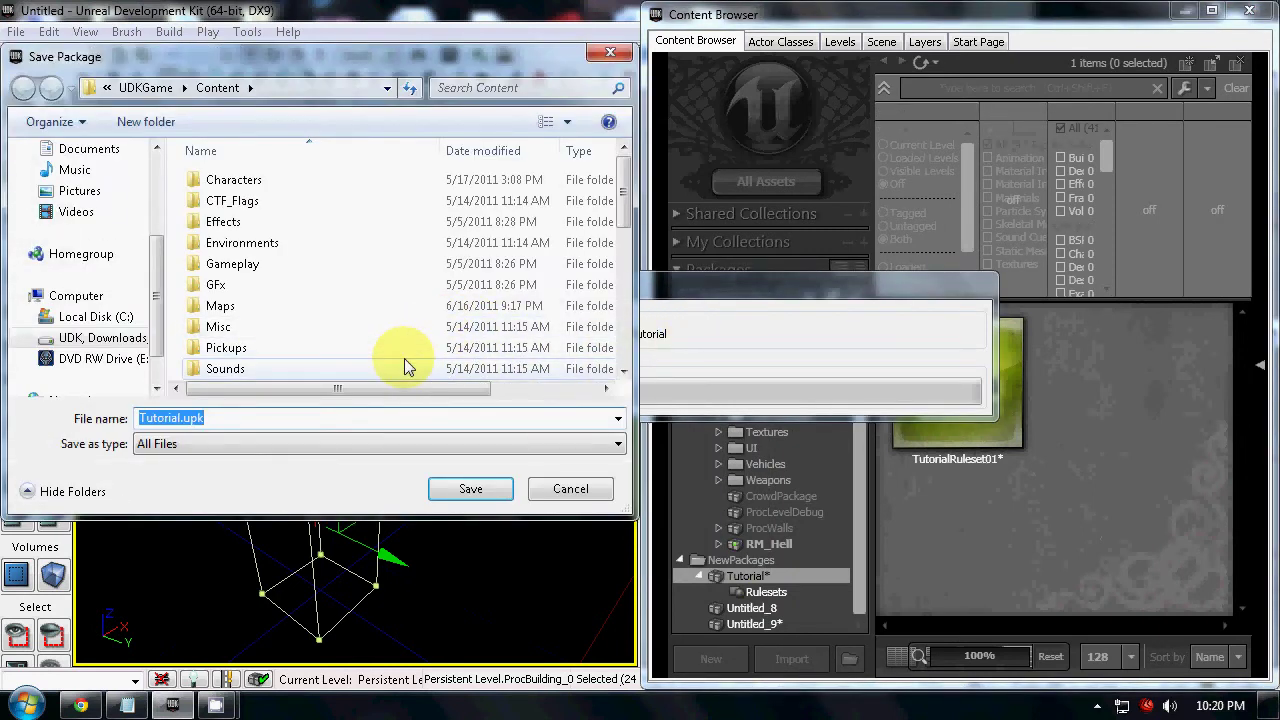
drag(623, 214, 625, 355)
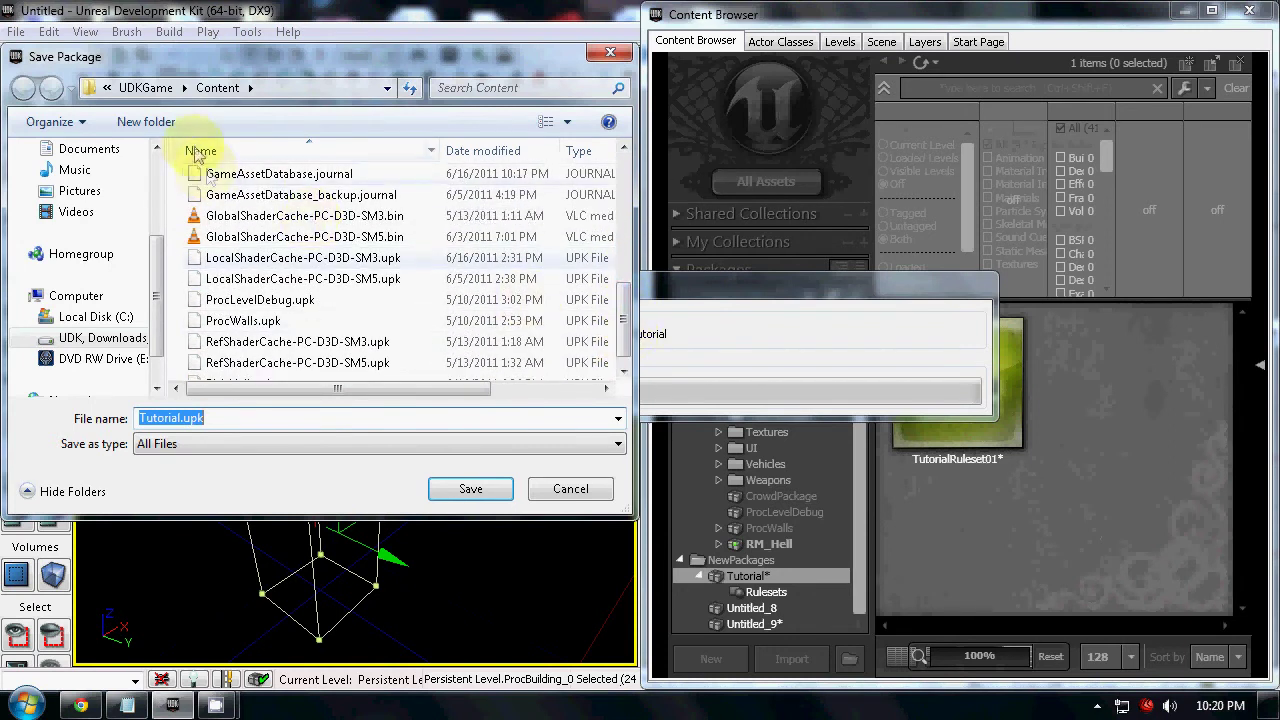
click(146, 121)
text(Tutorial)
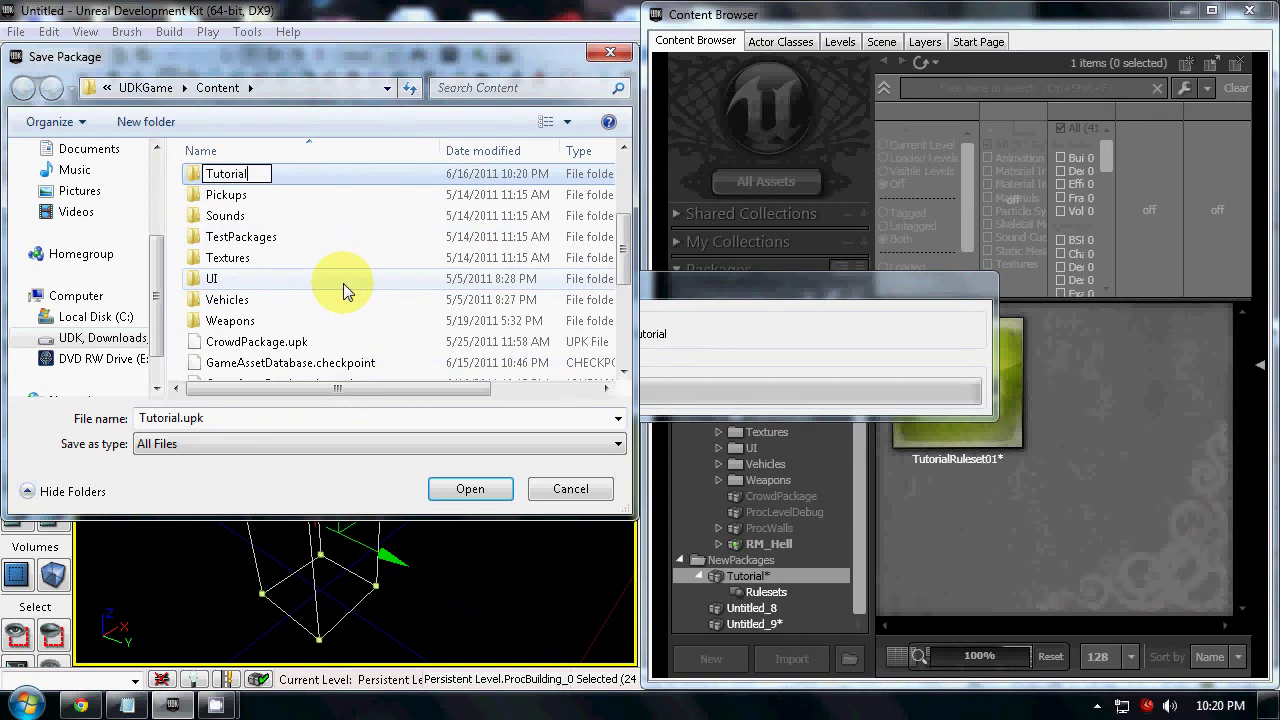
key(Return)
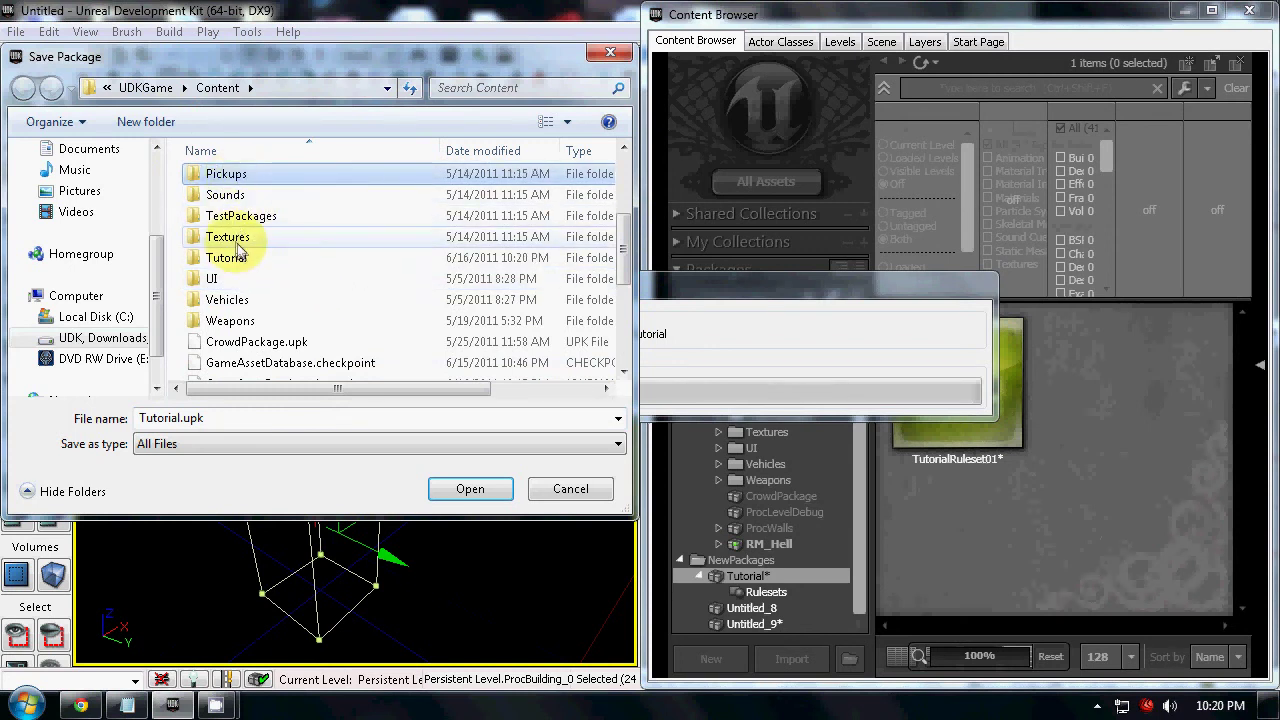
double_click(245, 259)
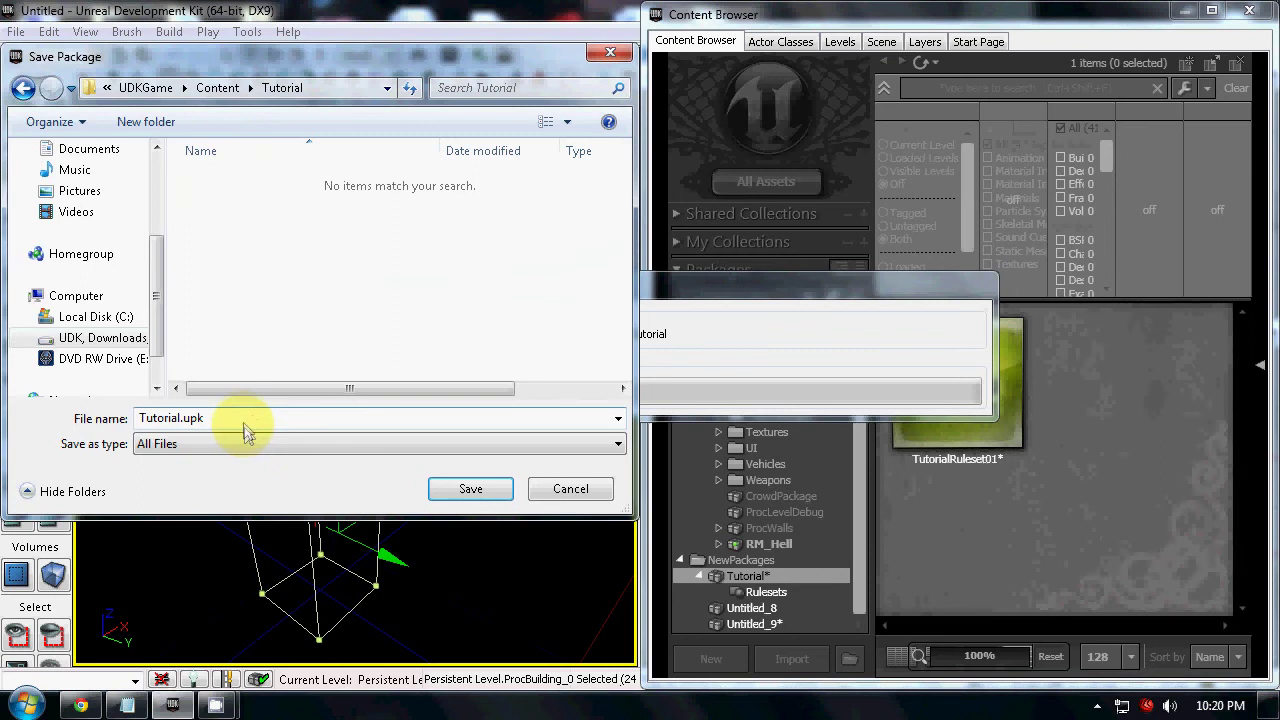
click(472, 492)
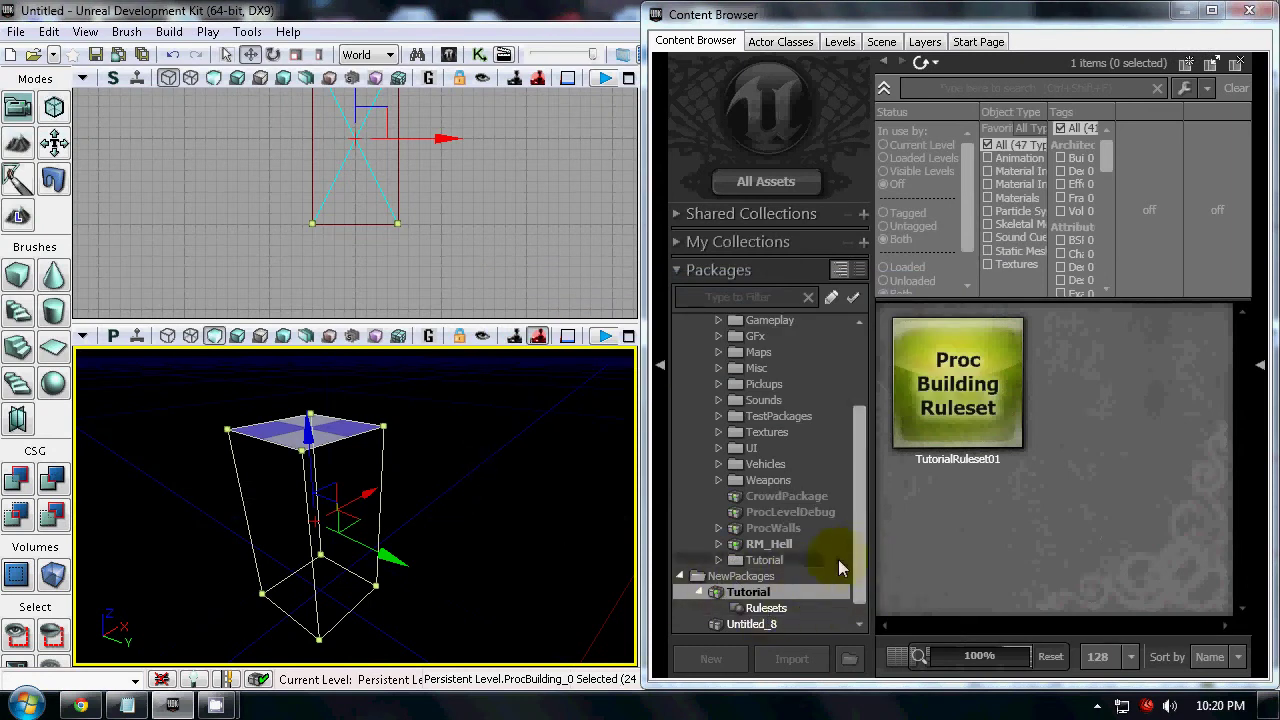
Expand the new Tutorial folder in the package tree and the Tutorial package inside it.
click(718, 561)
click(786, 578)
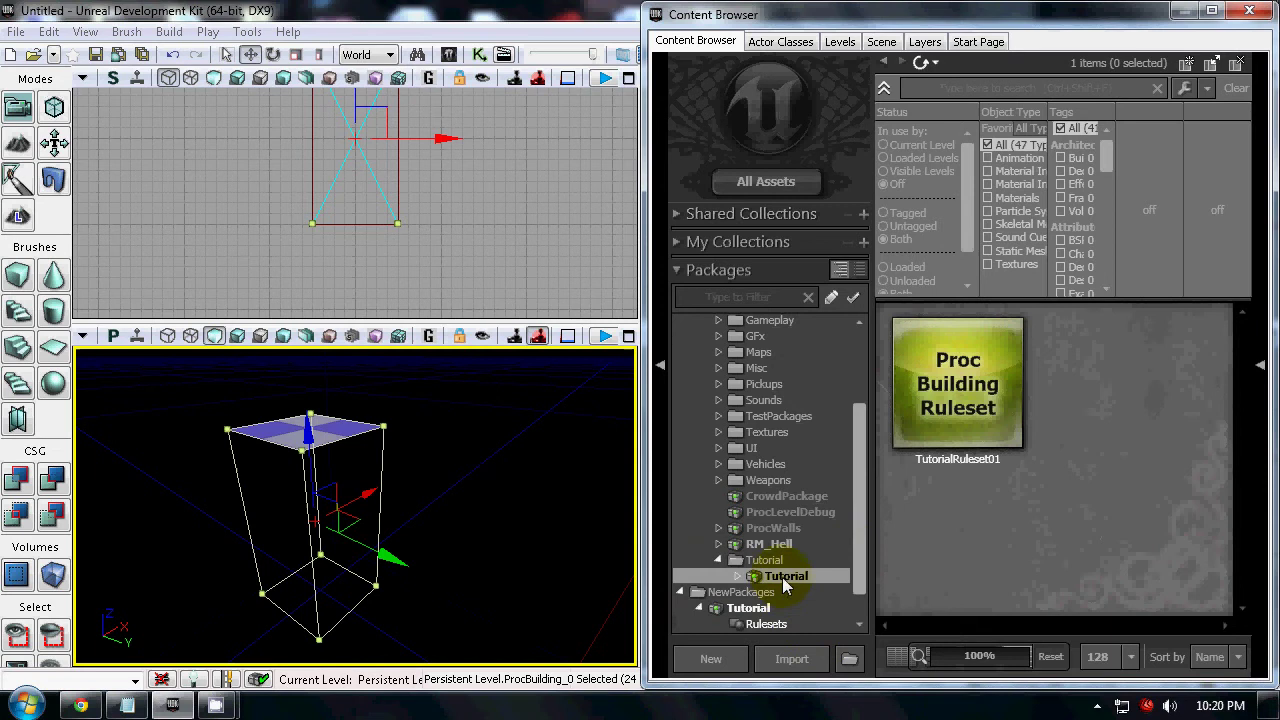
double_click(793, 578)
Save the current level as TutorialMap in the Maps folder.
click(16, 31)
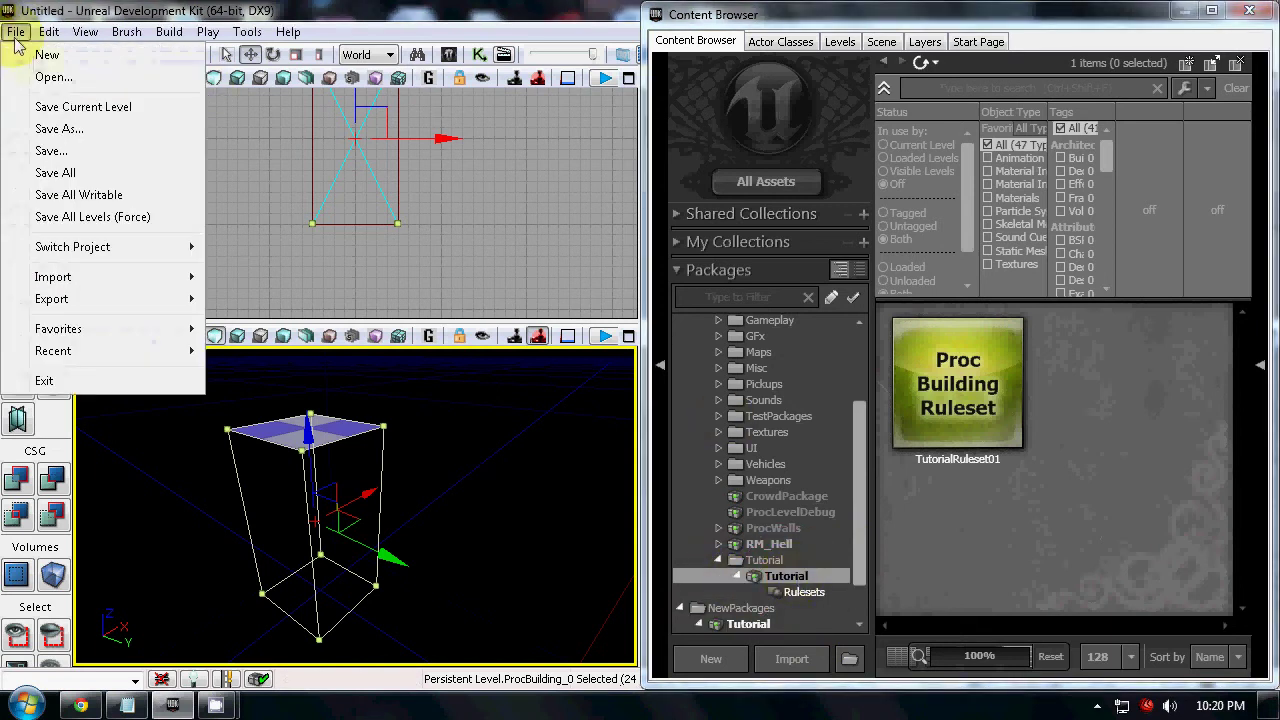
click(91, 132)
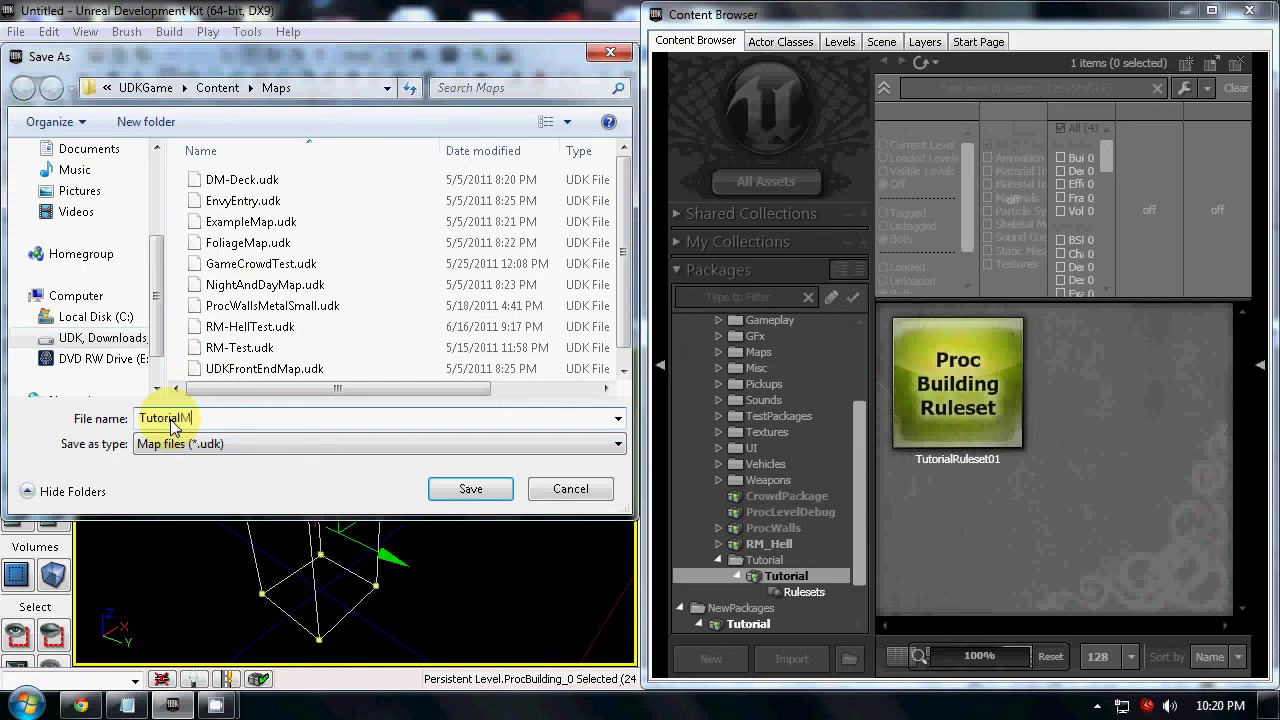
click(471, 489)
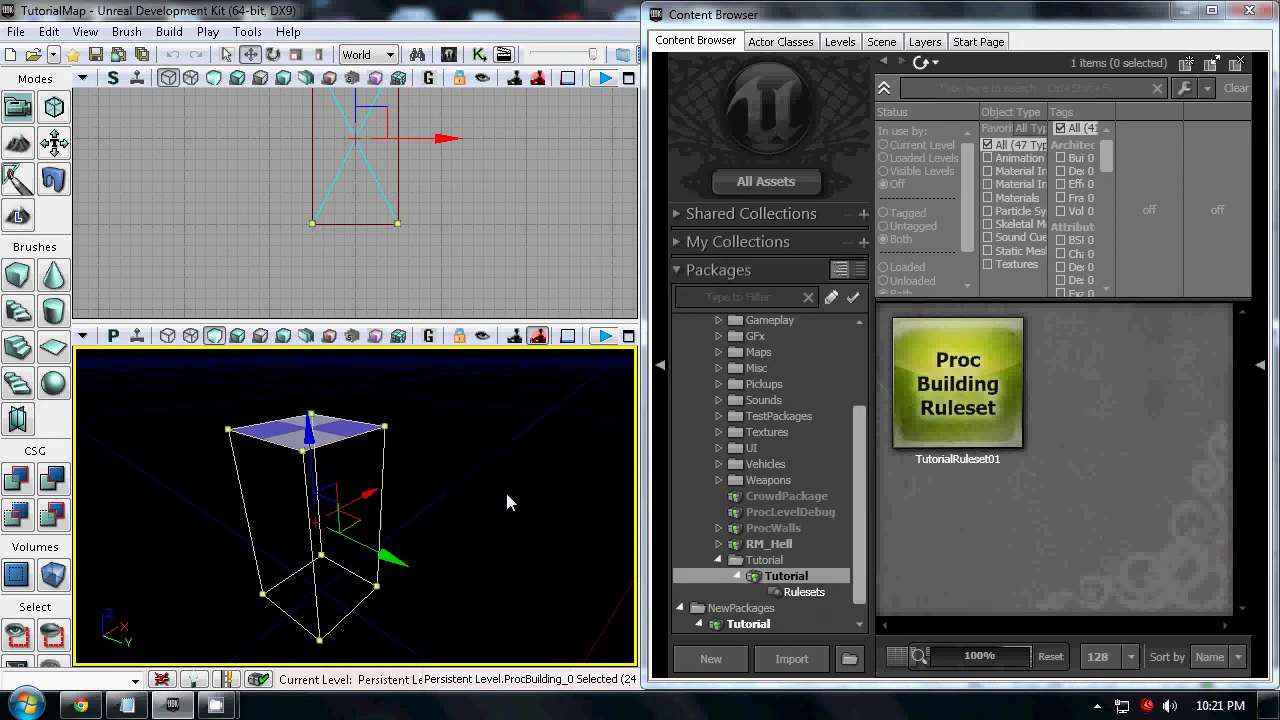
drag(508, 497, 506, 423)
click(520, 515)
mouse_move(494, 467)
mouse_down()
mouse_move(467, 585)
mouse_move(494, 467)
mouse_up()
click(404, 467)
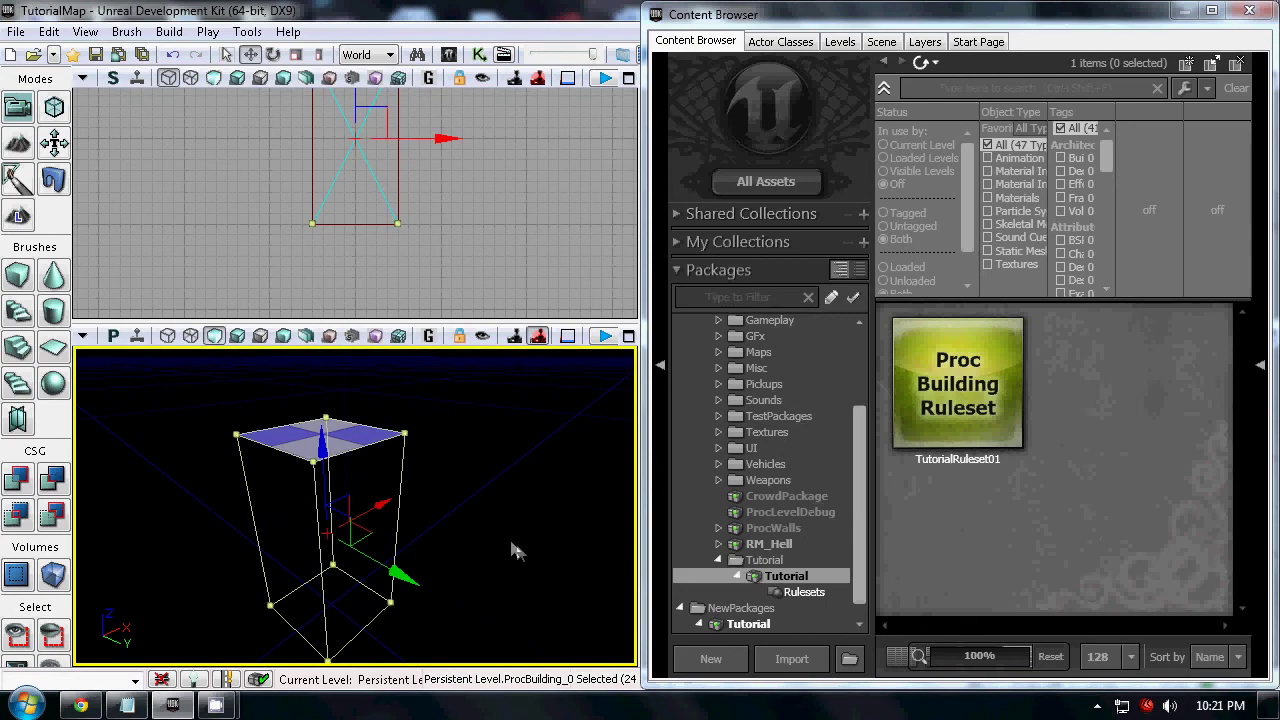
click(540, 533)
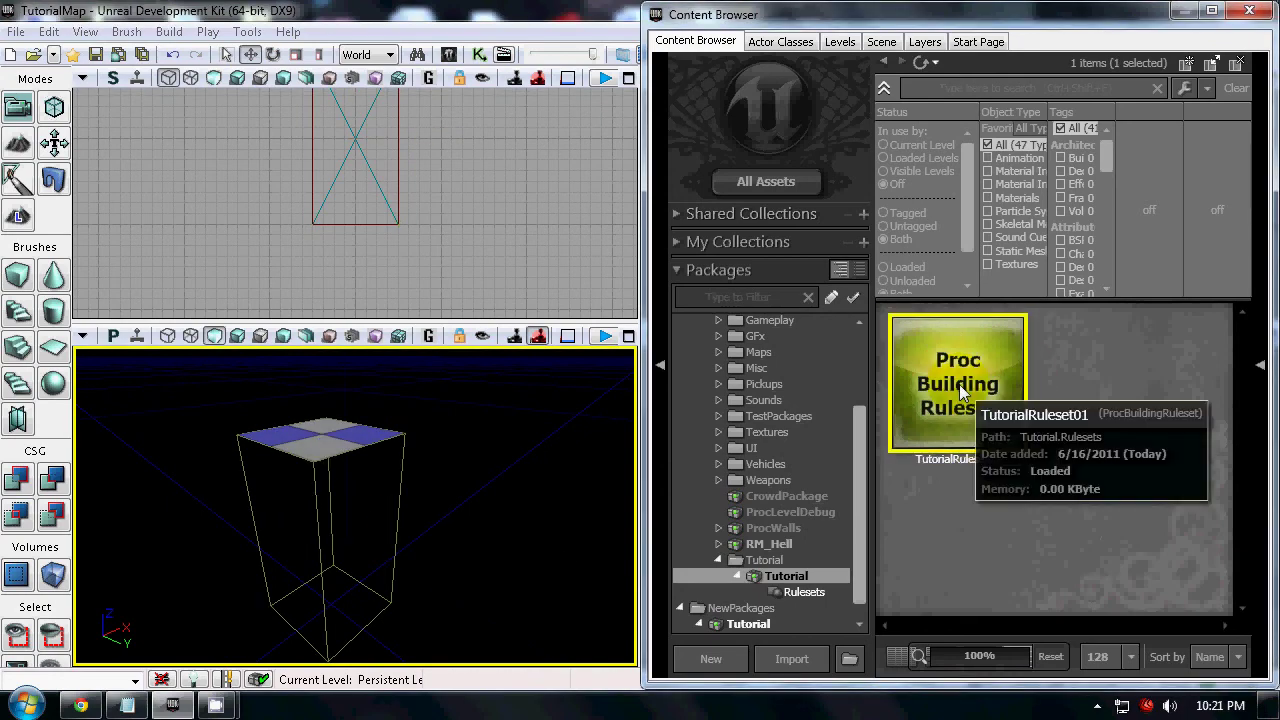
Reopen TutorialRuleset01 in the Facade editor, look over its graph area and close the editor.
double_click(959, 384)
drag(558, 332, 556, 350)
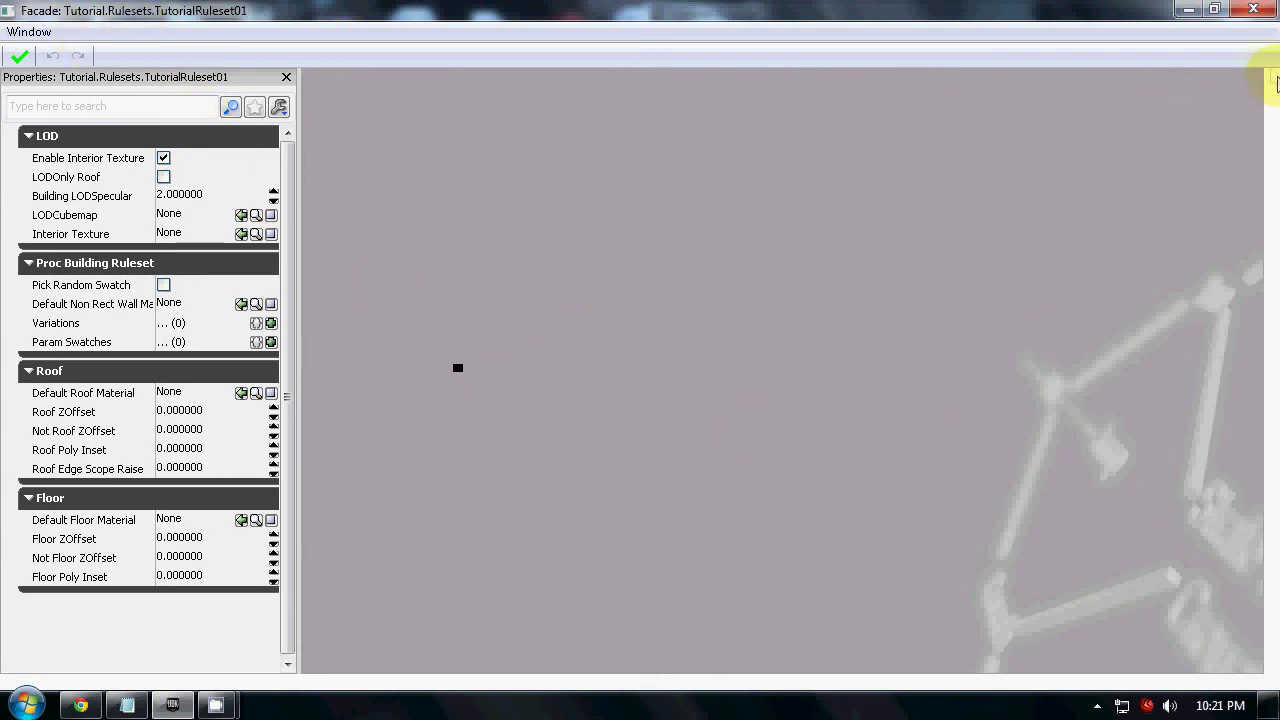
click(1262, 10)
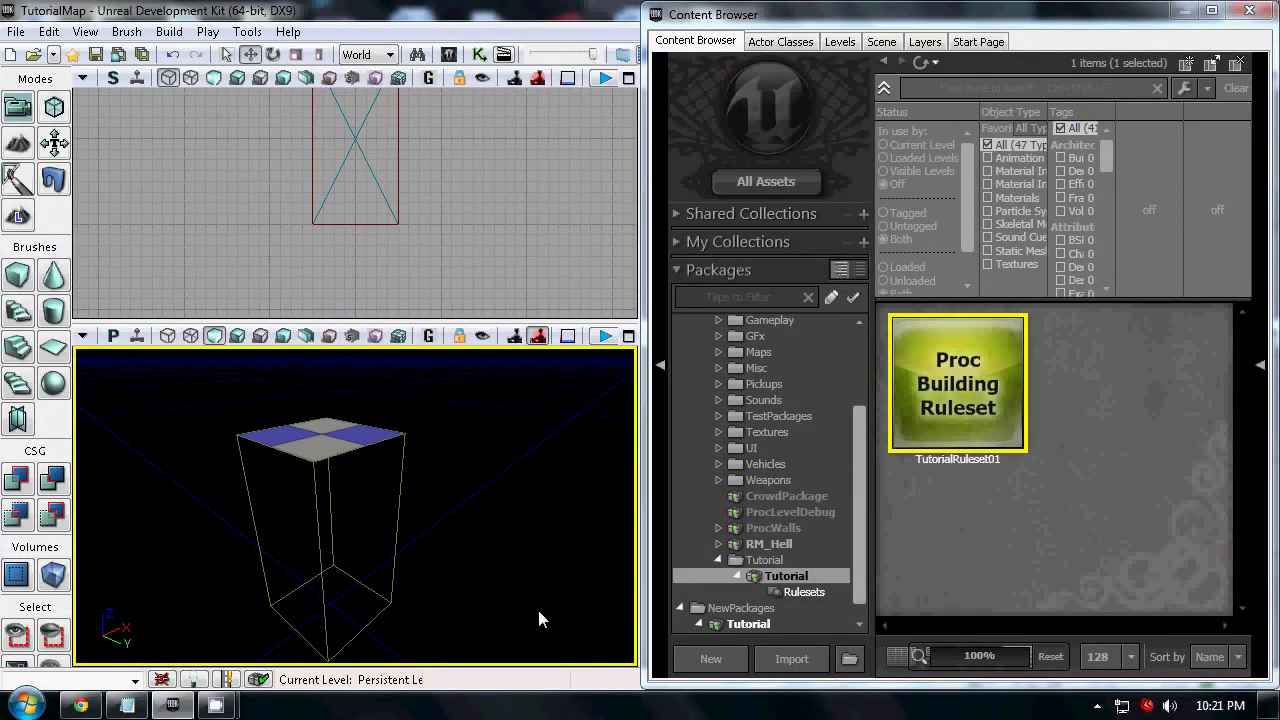